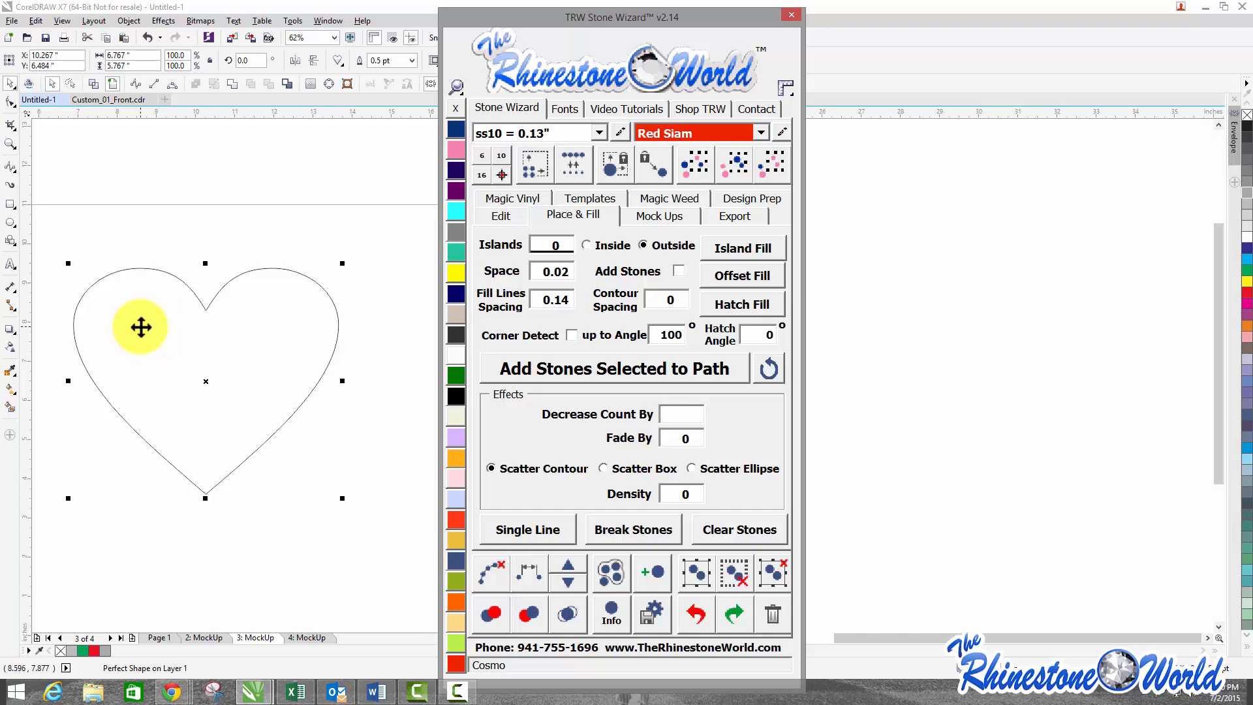
Step: Reposition the heart and create one outside island contour around it with 0.07 contour spacing
{"action": "left_click_drag", "start_coordinate": [141, 326], "coordinate": [180, 325]}
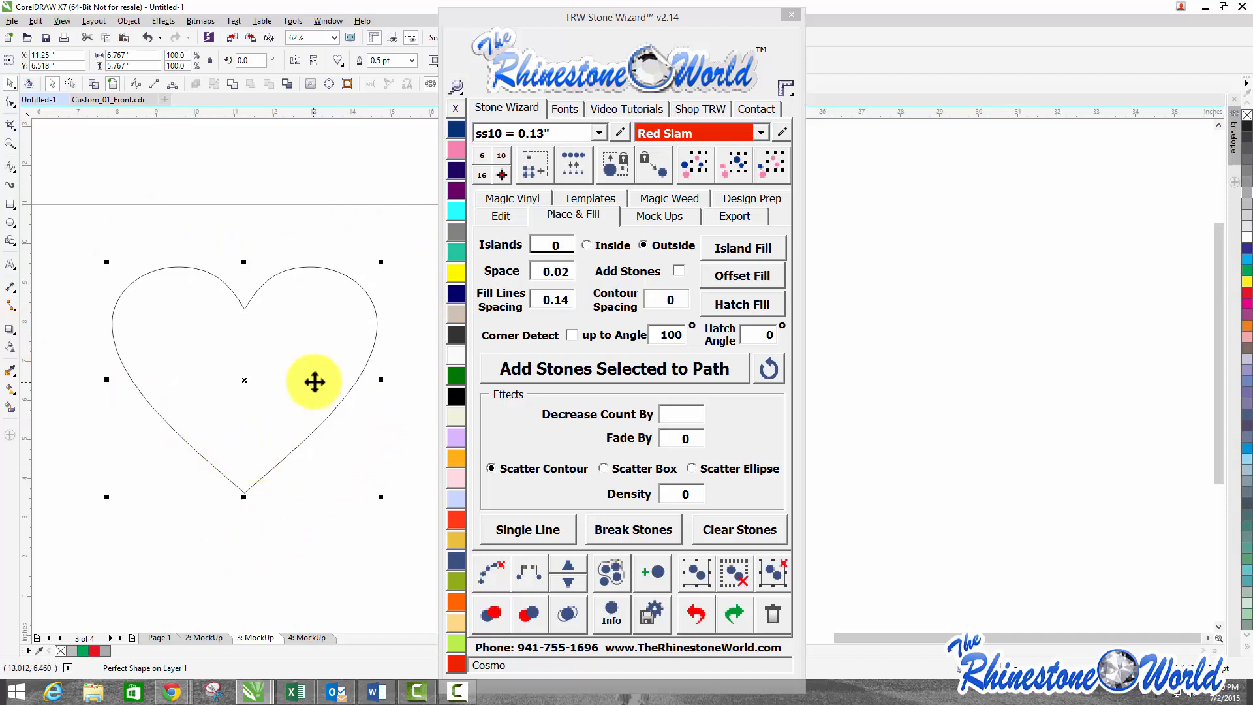
{"action": "scroll", "coordinate": [363, 364], "scroll_direction": "up", "scroll_amount": 2}
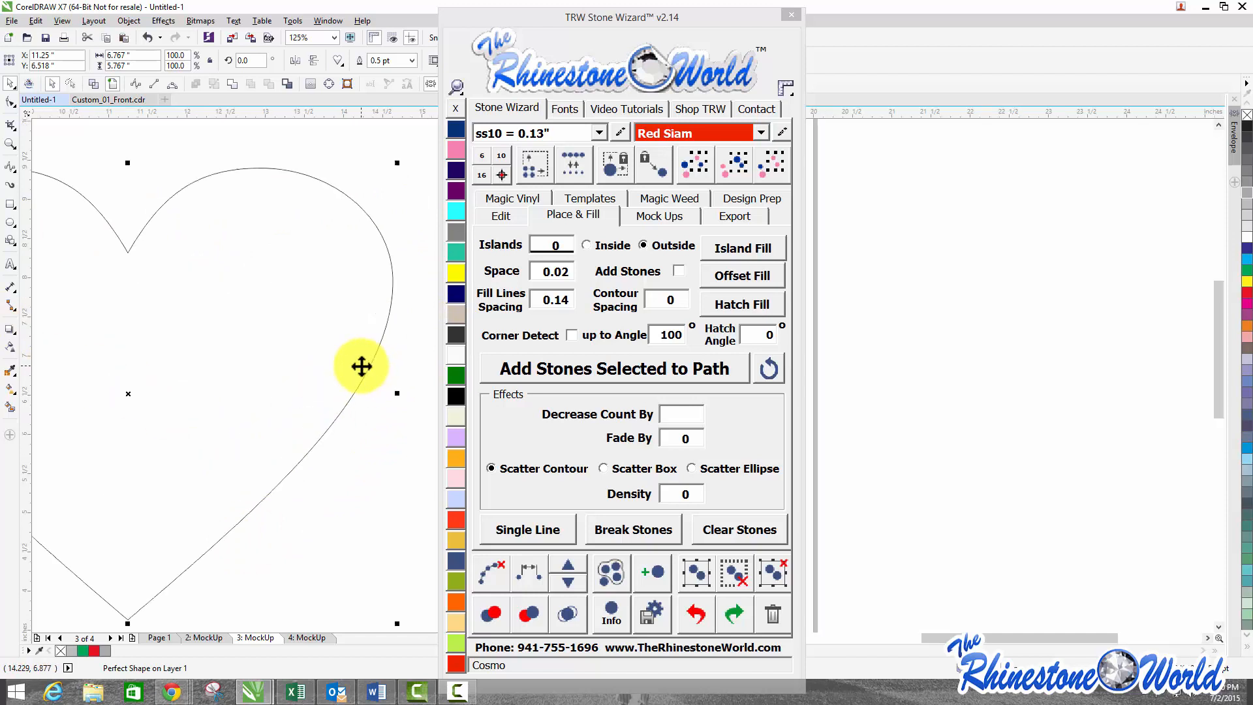
{"action": "left_click", "coordinate": [541, 248]}
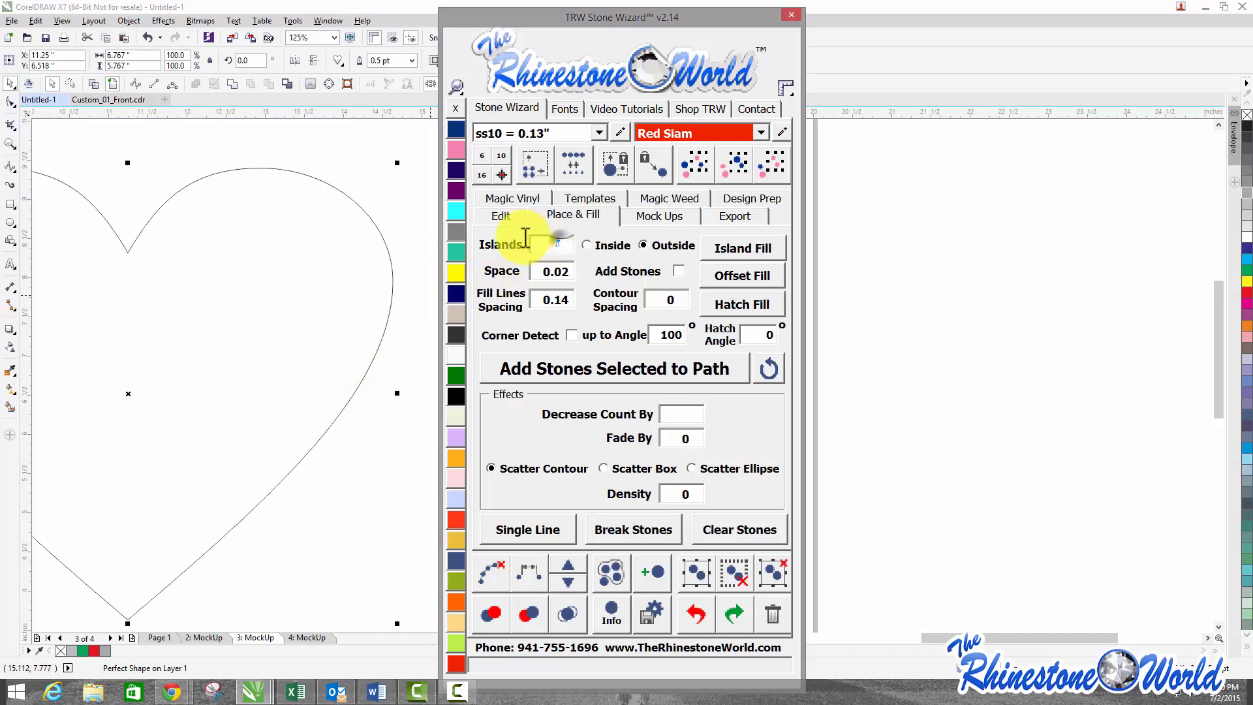
{"action": "type", "text": "1"}
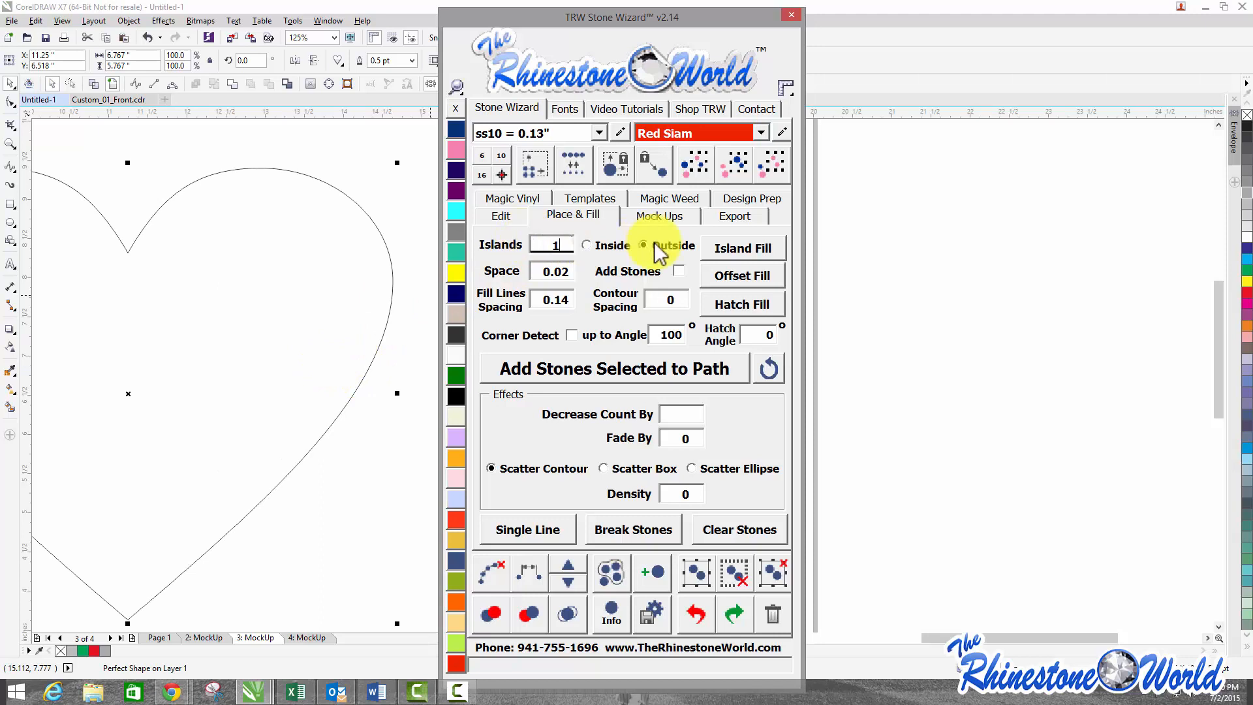
{"action": "left_click", "coordinate": [668, 300]}
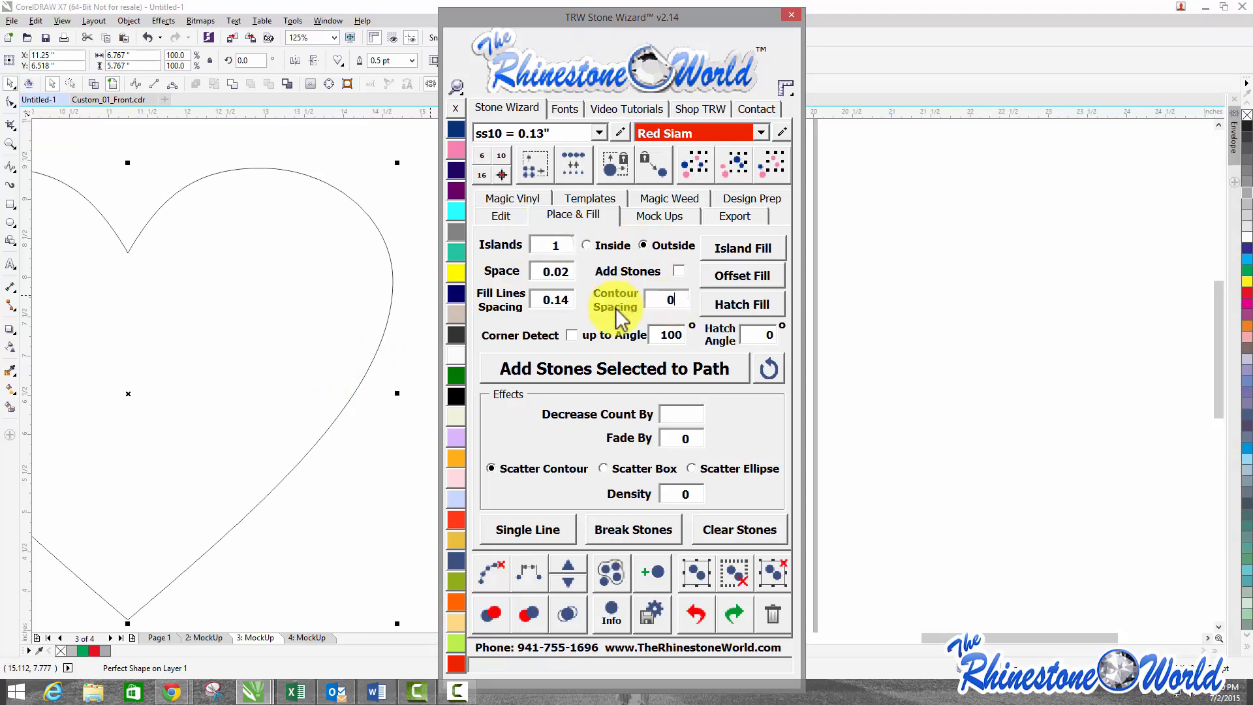
{"action": "type", "text": ".07"}
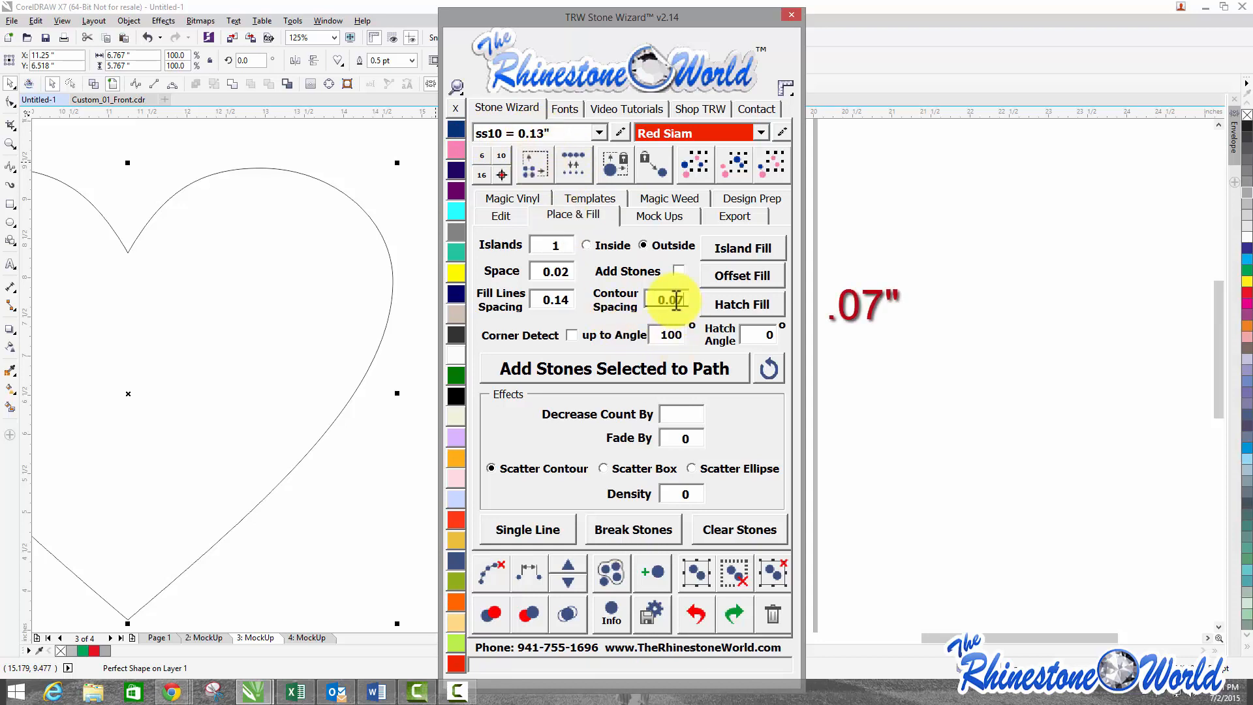
{"action": "left_click", "coordinate": [768, 247]}
Step: Fill the original heart shape inside the contour with the Red Siam colour
{"action": "scroll", "coordinate": [320, 287], "scroll_direction": "up", "scroll_amount": 2}
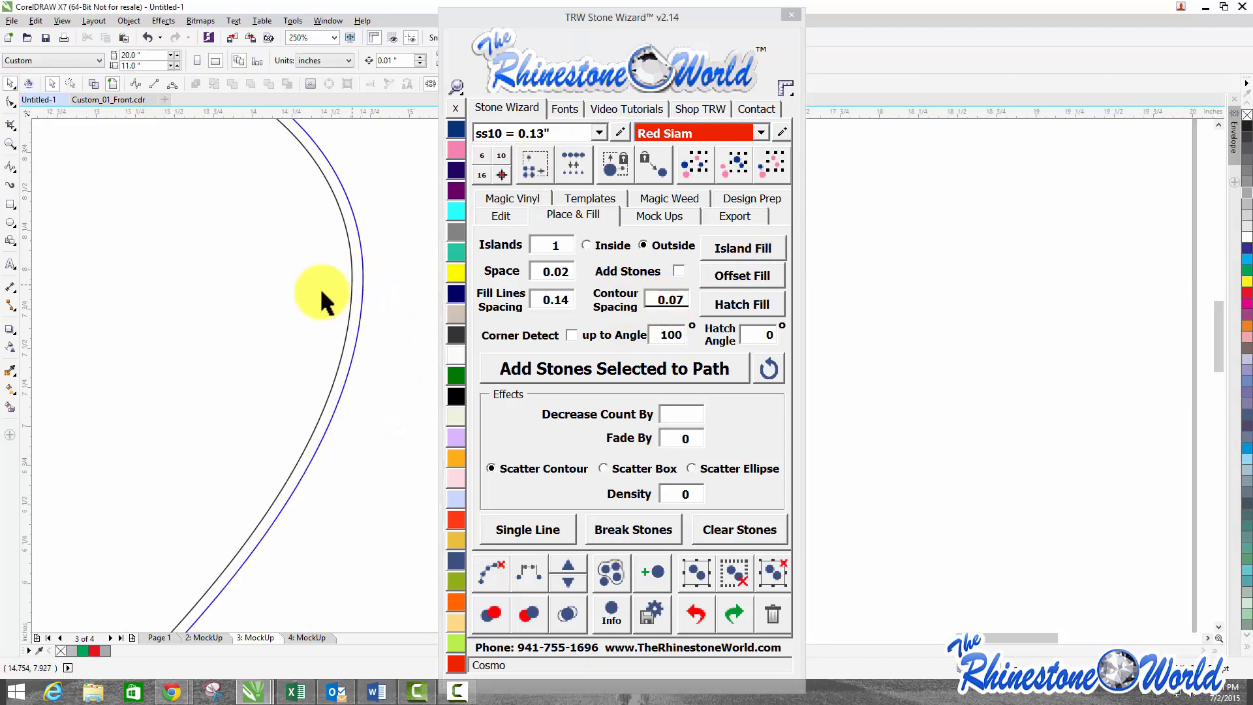
{"action": "left_click", "coordinate": [316, 288]}
{"action": "left_click", "coordinate": [454, 663]}
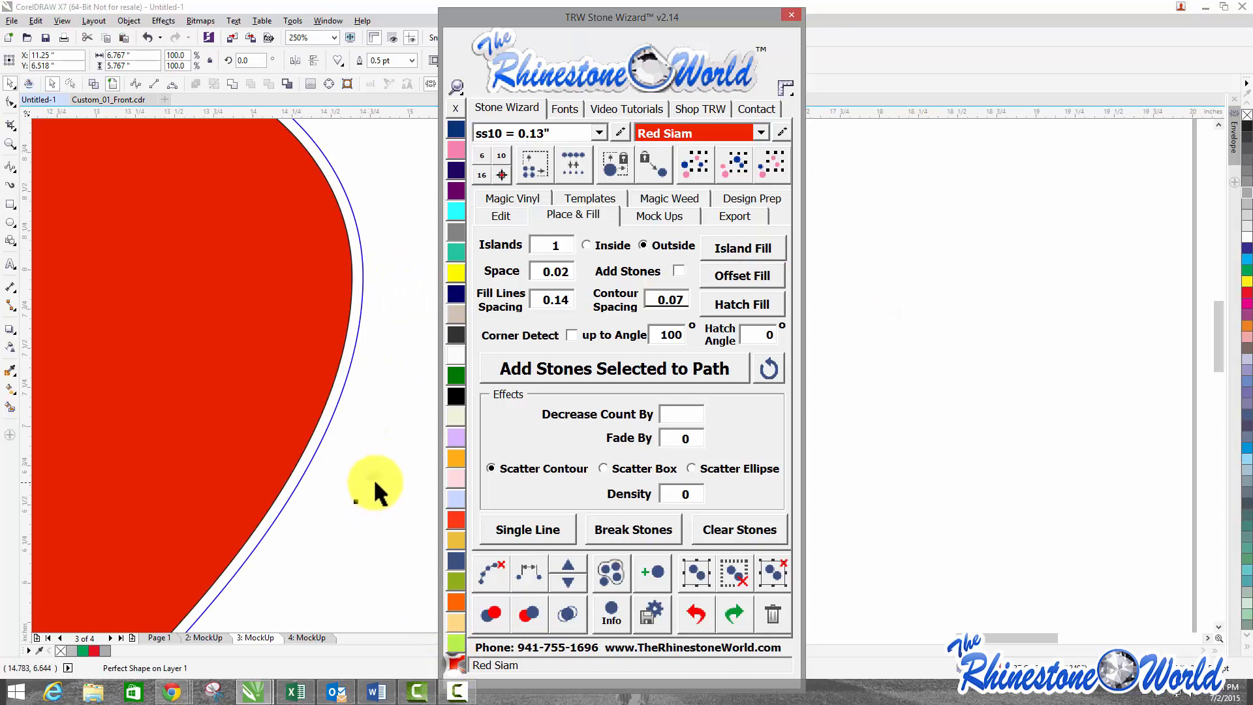
{"action": "left_click", "coordinate": [343, 229]}
Step: Create one outside island contour around the heart's blue outline with 0.18 contour spacing
{"action": "scroll", "coordinate": [250, 210], "scroll_direction": "down", "scroll_amount": 4}
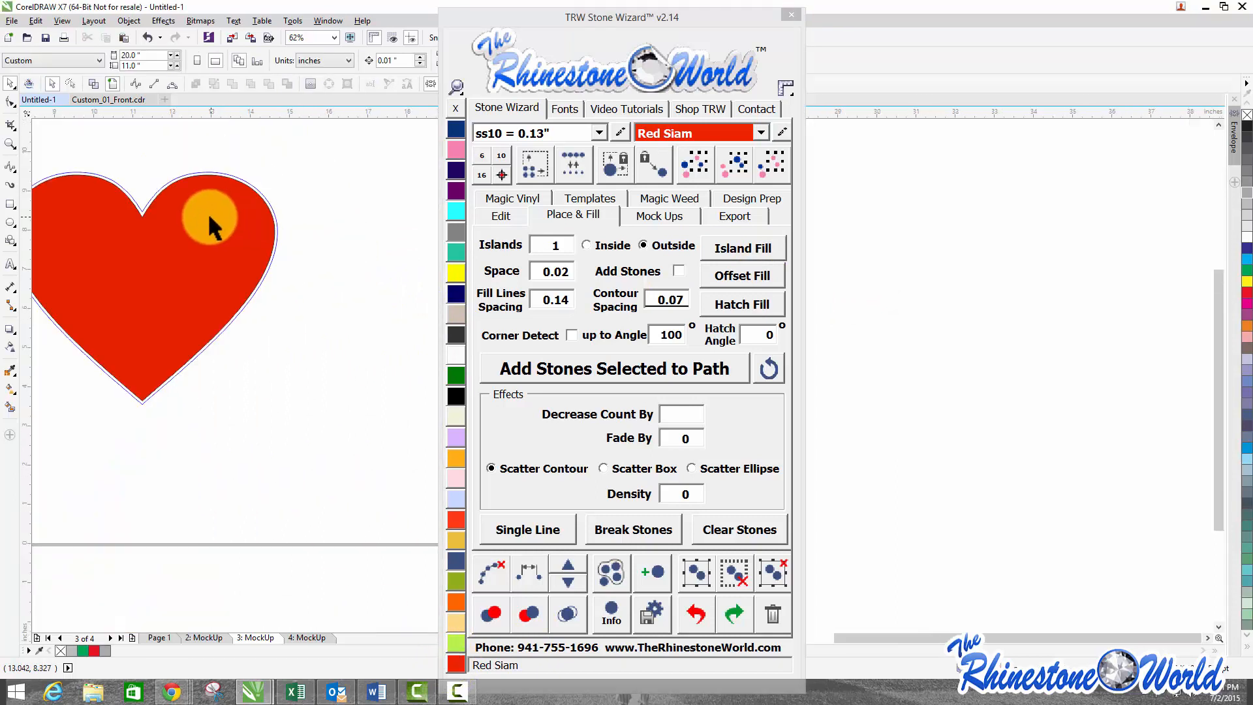
{"action": "scroll", "coordinate": [256, 183], "scroll_direction": "up", "scroll_amount": 6}
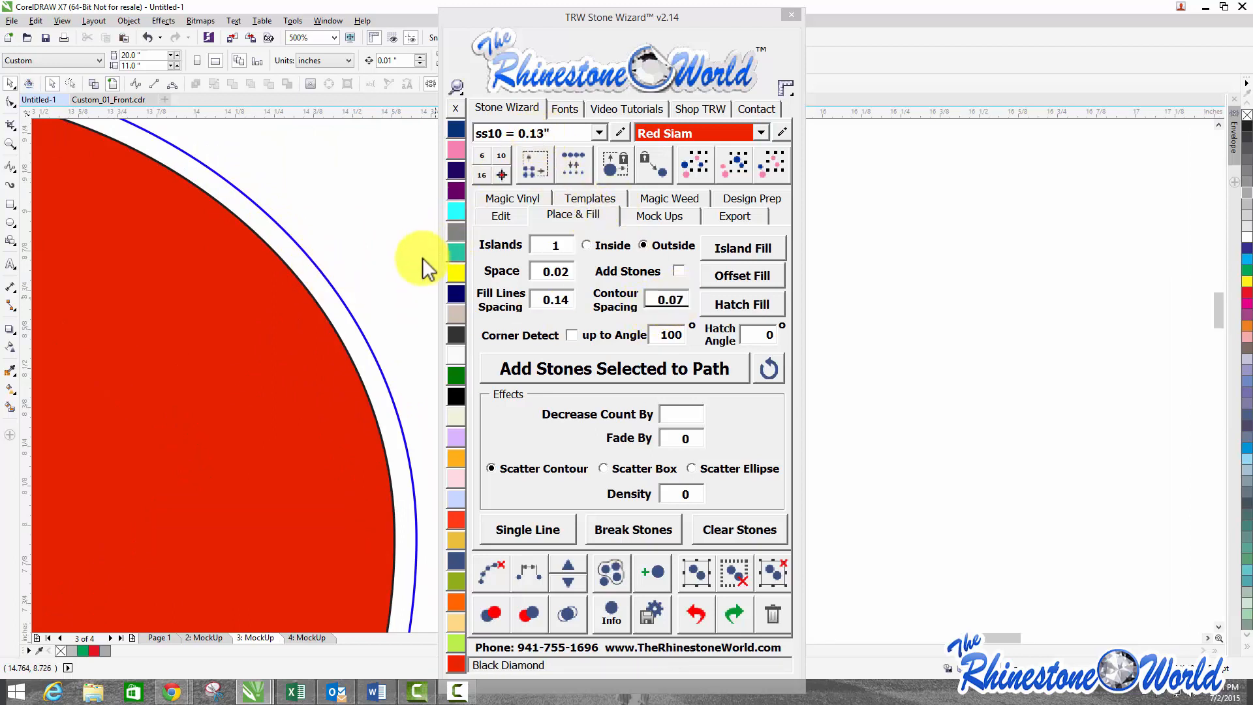
{"action": "scroll", "coordinate": [319, 285], "scroll_direction": "up", "scroll_amount": 2}
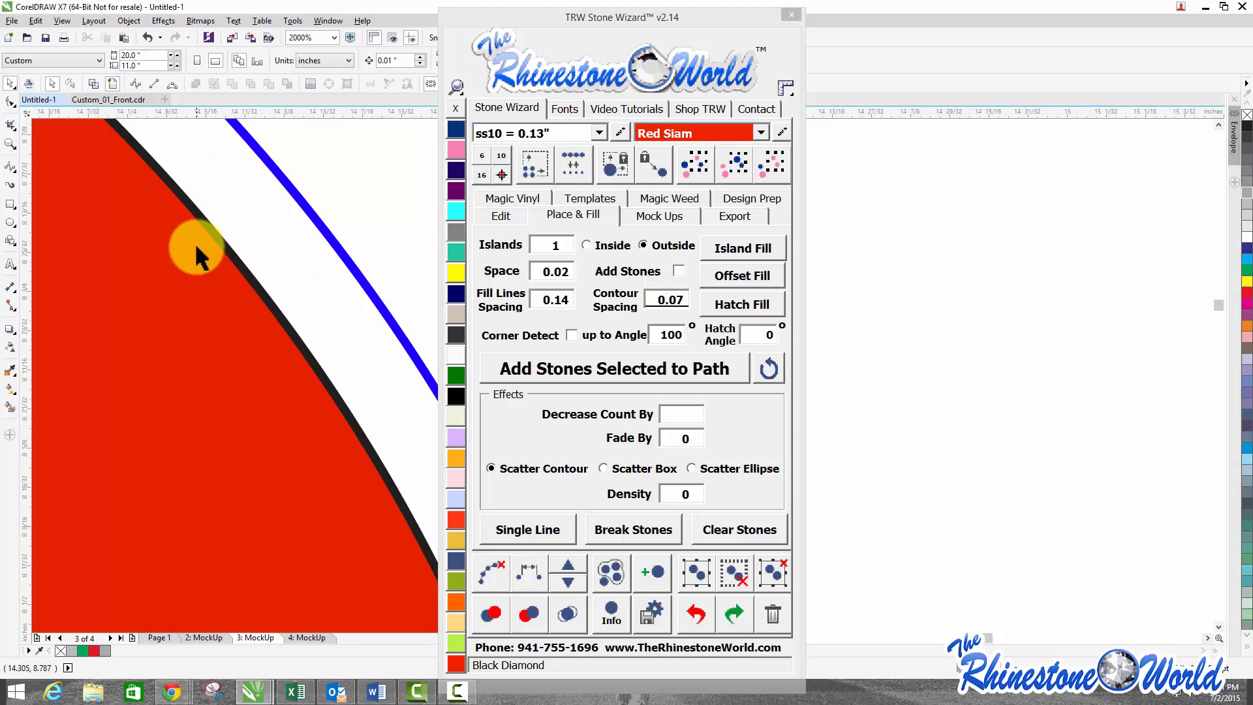
{"action": "scroll", "coordinate": [195, 242], "scroll_direction": "down", "scroll_amount": 3}
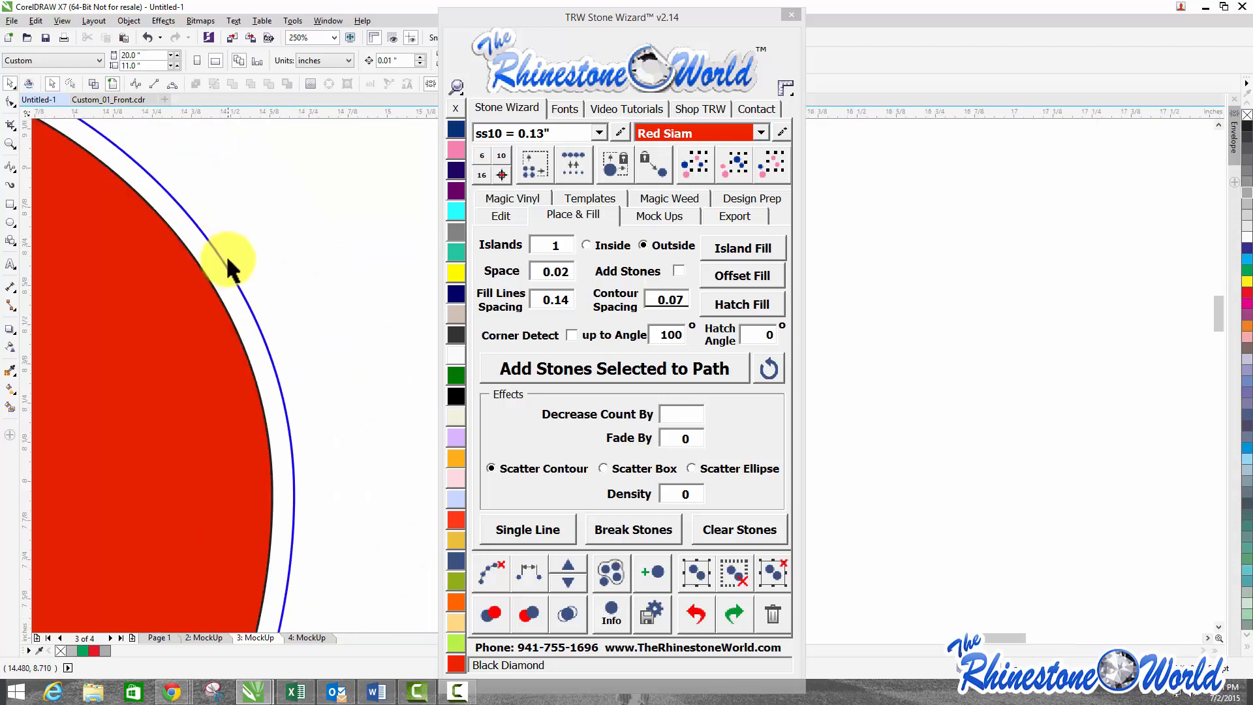
{"action": "scroll", "coordinate": [226, 255], "scroll_direction": "up", "scroll_amount": 2}
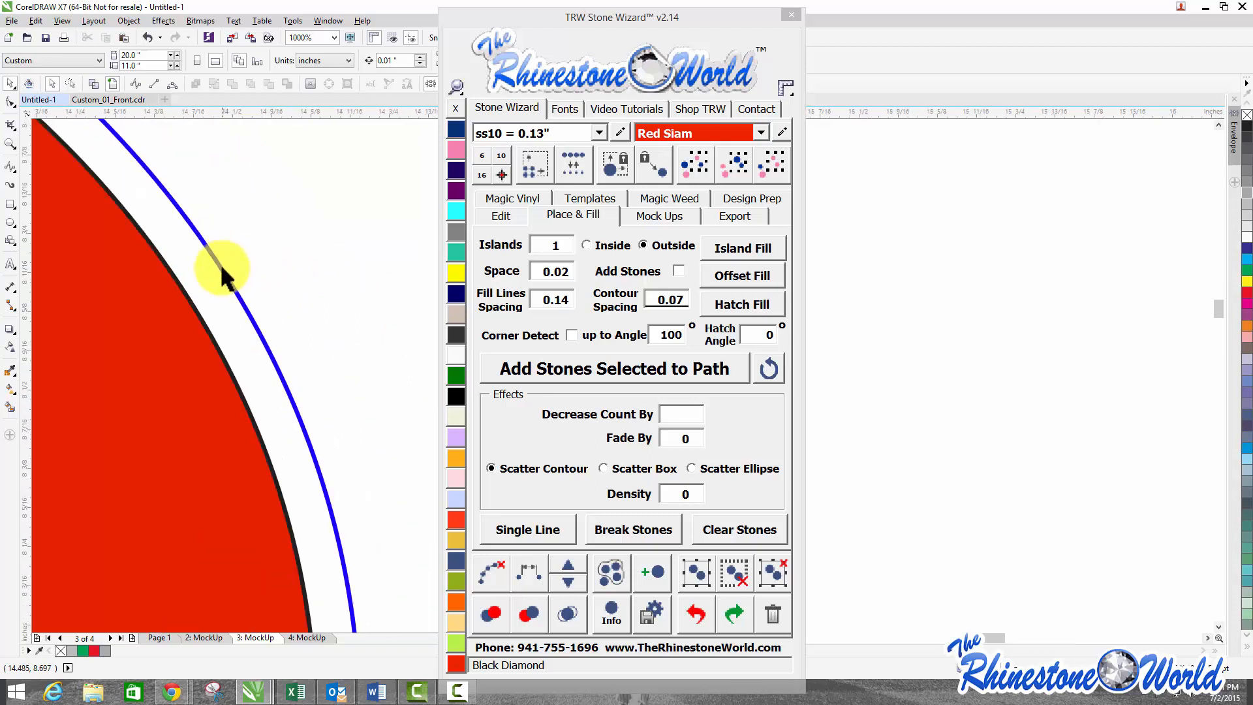
{"action": "left_click", "coordinate": [151, 171]}
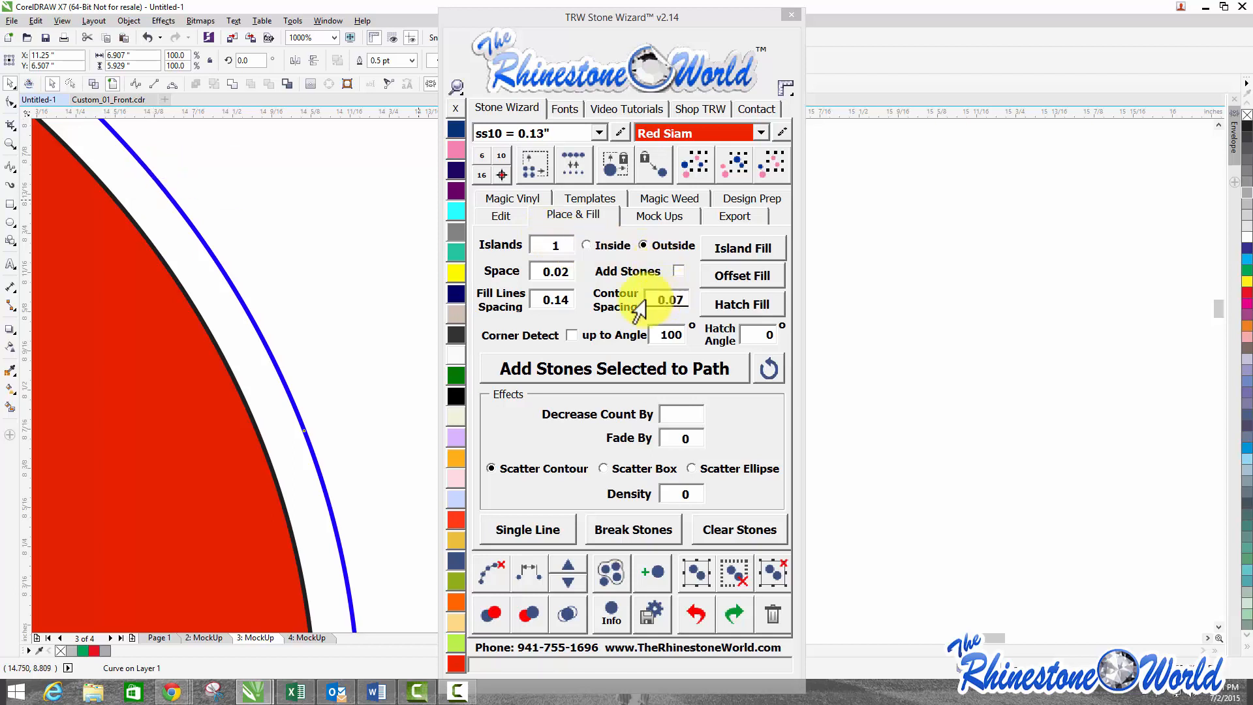
{"action": "double_click", "coordinate": [669, 300]}
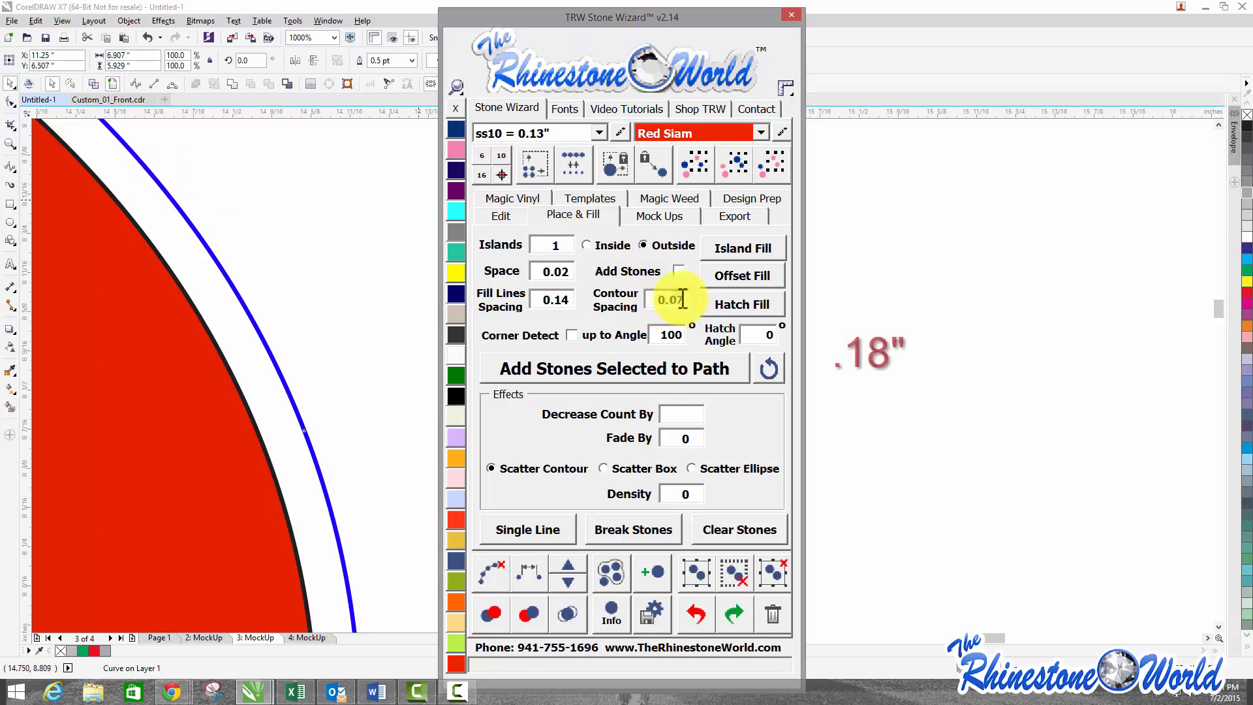
{"action": "left_click_drag", "start_coordinate": [671, 300], "coordinate": [724, 300]}
{"action": "type", "text": "18"}
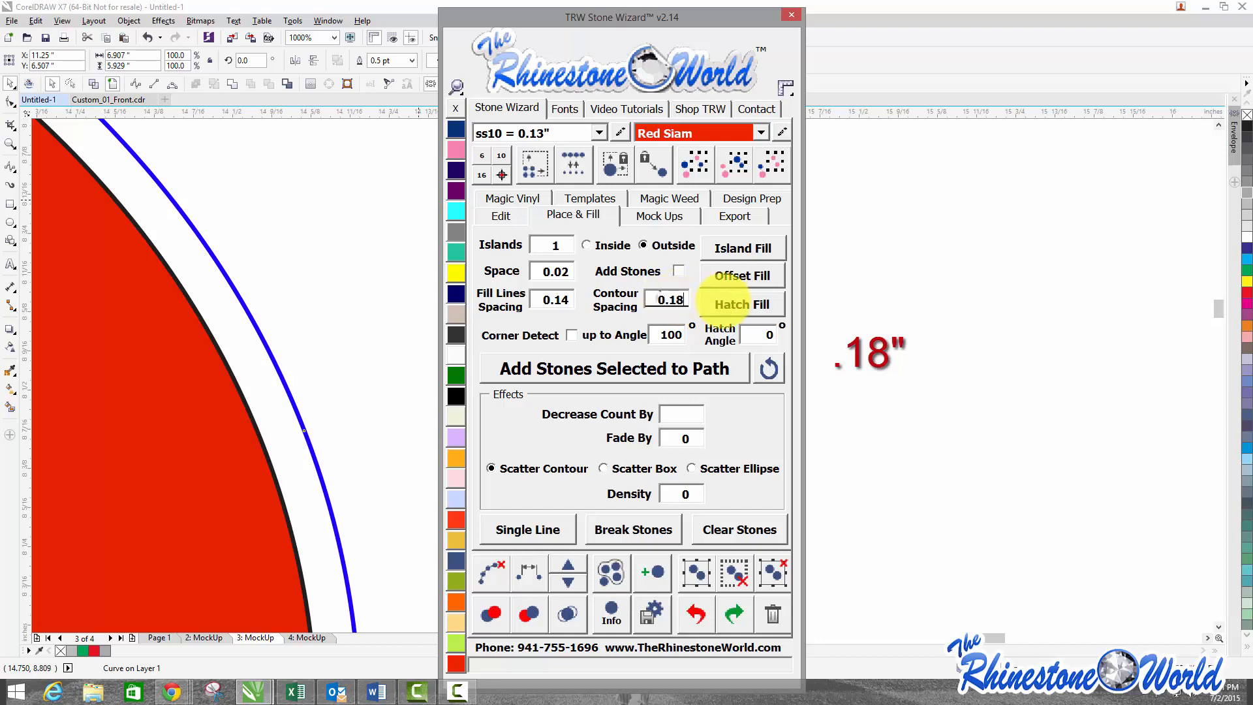
{"action": "left_click", "coordinate": [598, 132]}
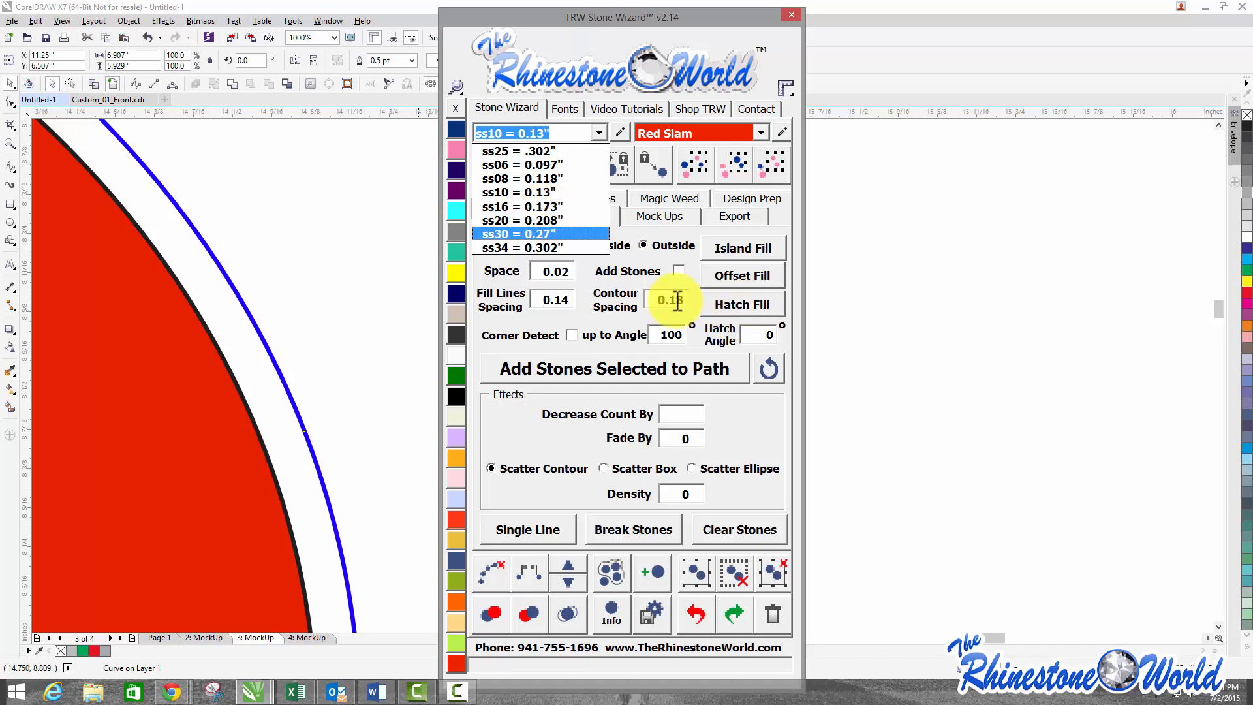
{"action": "left_click", "coordinate": [385, 239]}
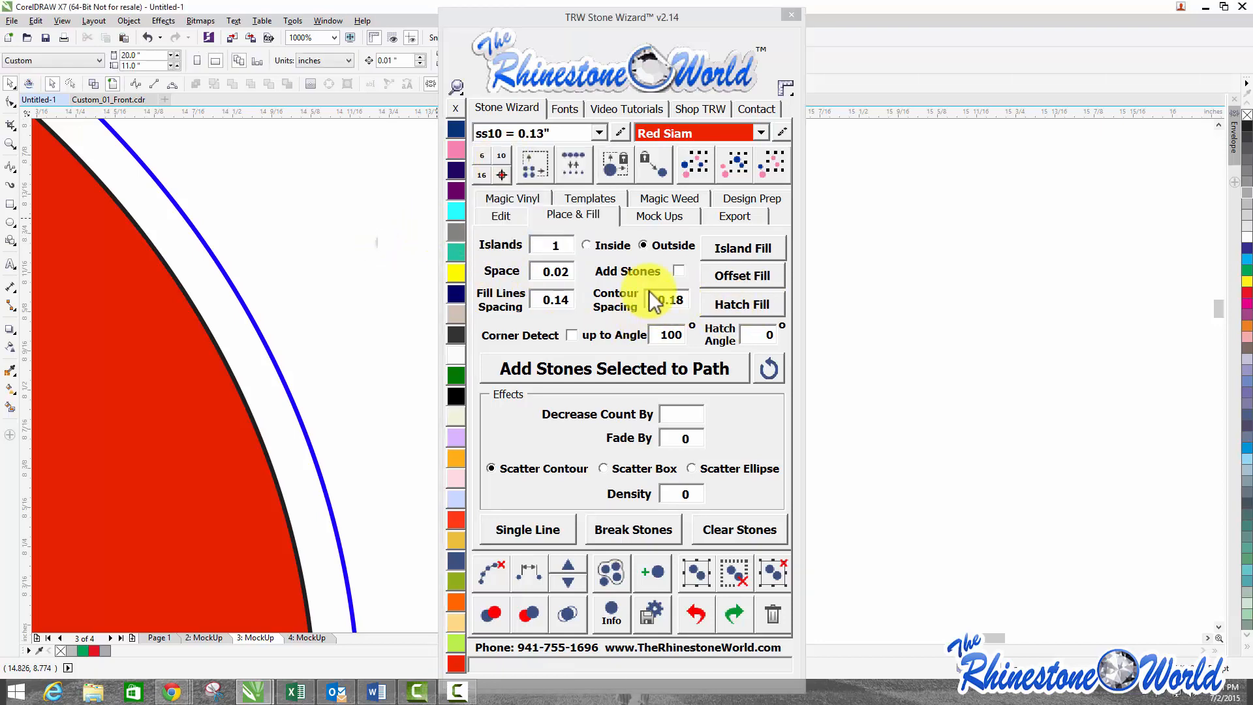
{"action": "left_click", "coordinate": [265, 355]}
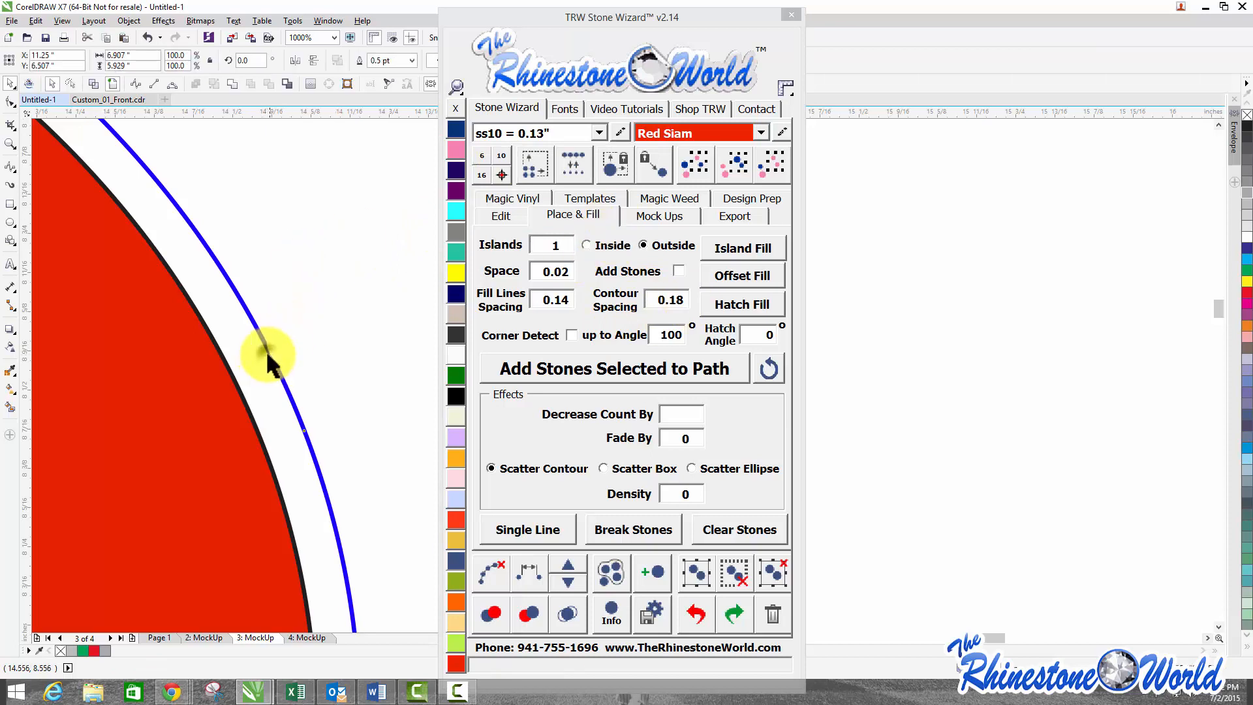
{"action": "left_click", "coordinate": [734, 247]}
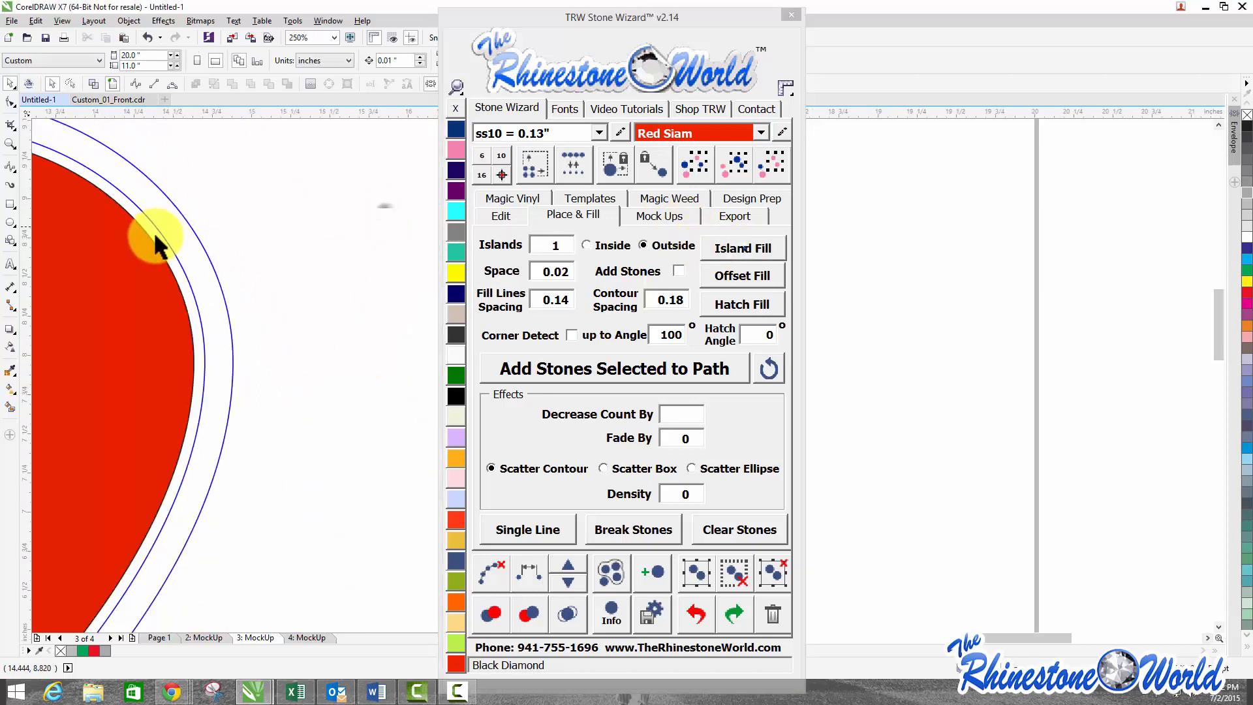
Step: Place ss10 Red Siam stones along the inner blue contour with 0.02 space
{"action": "scroll", "coordinate": [161, 279], "scroll_direction": "down", "scroll_amount": 3}
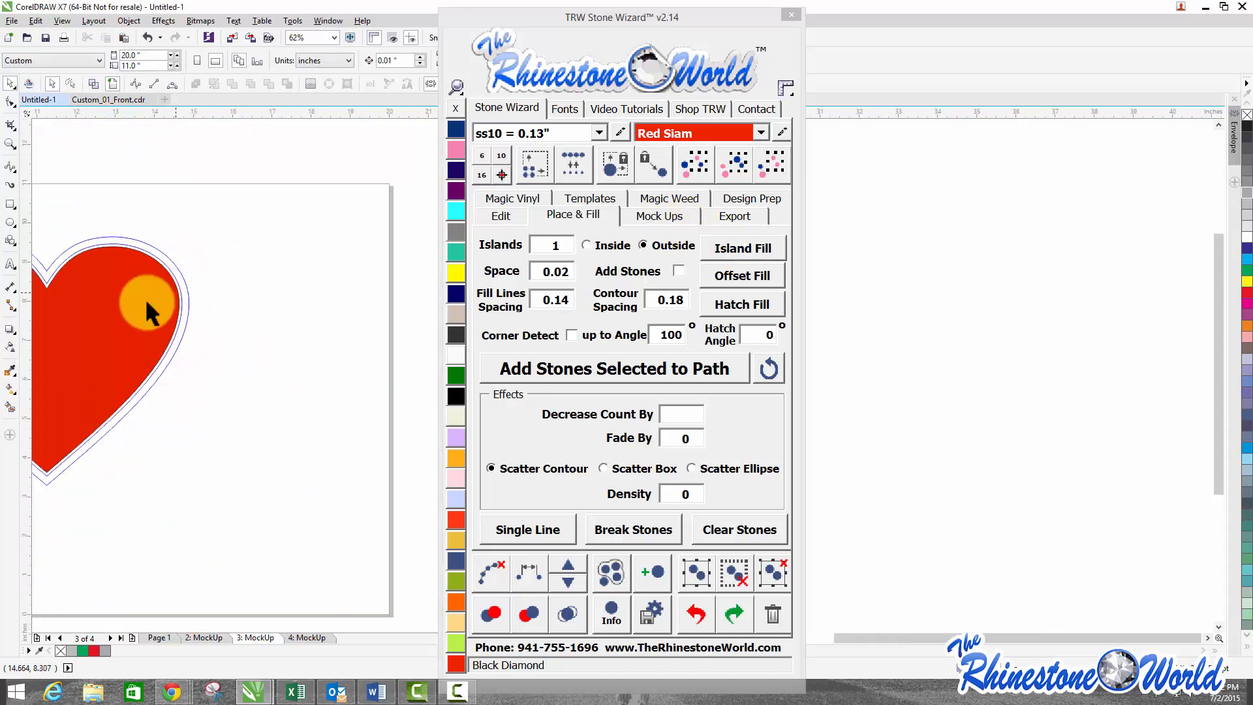
{"action": "scroll", "coordinate": [167, 259], "scroll_direction": "up", "scroll_amount": 5}
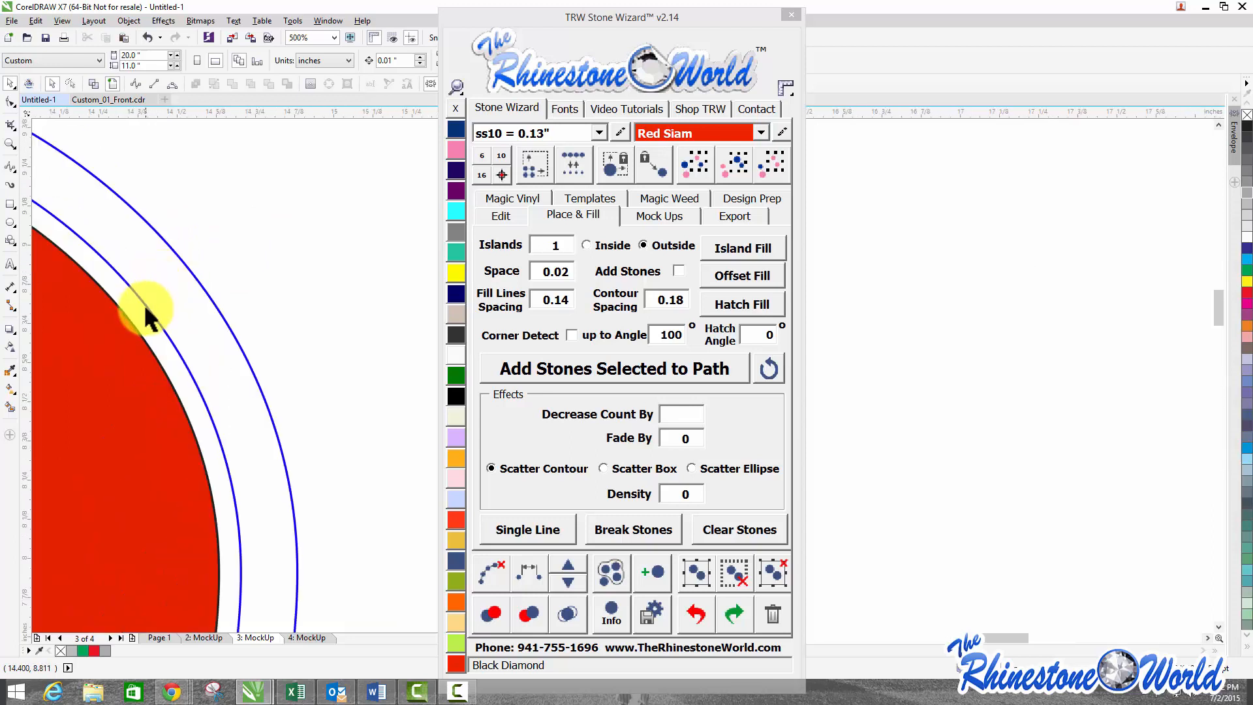
{"action": "left_click", "coordinate": [146, 306]}
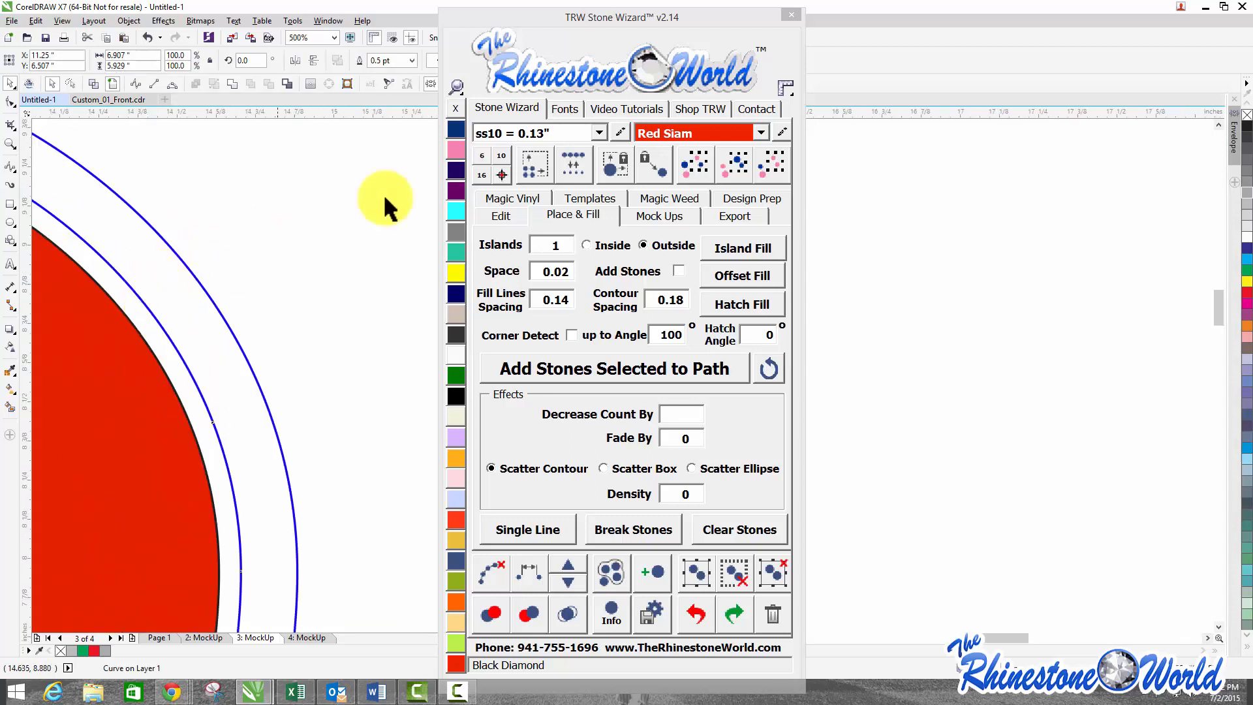
{"action": "left_click", "coordinate": [522, 135]}
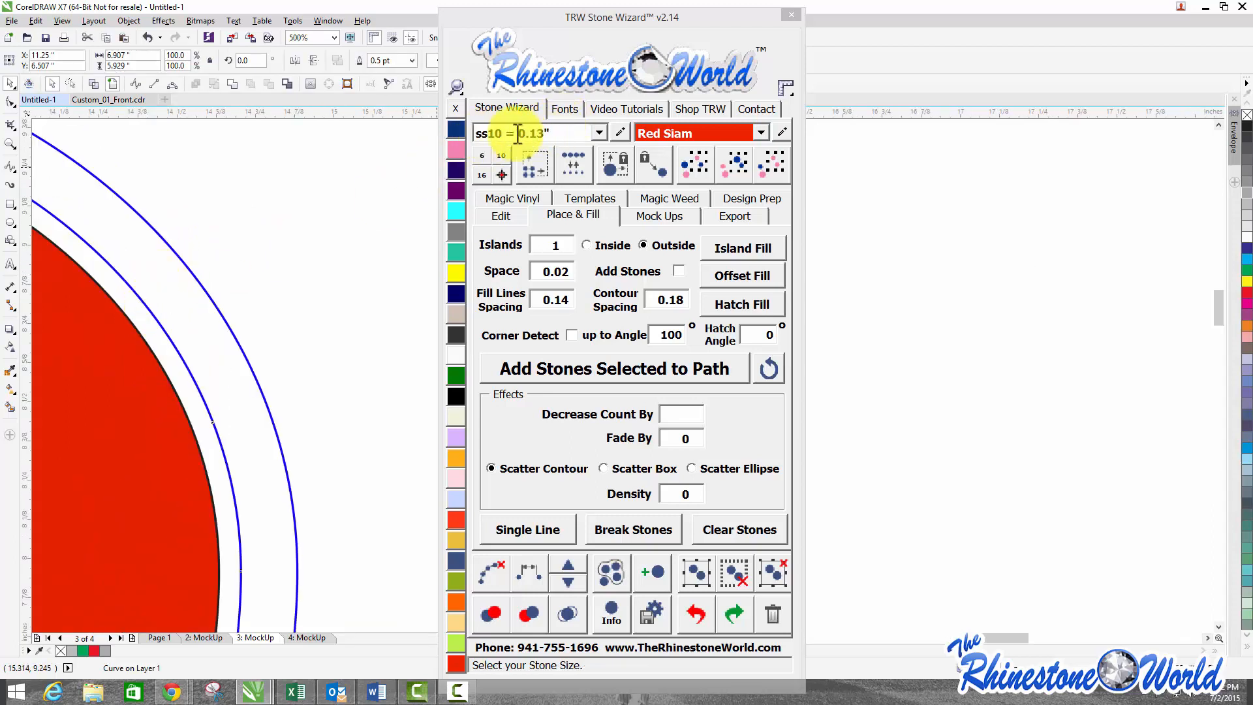
{"action": "left_click", "coordinate": [542, 372]}
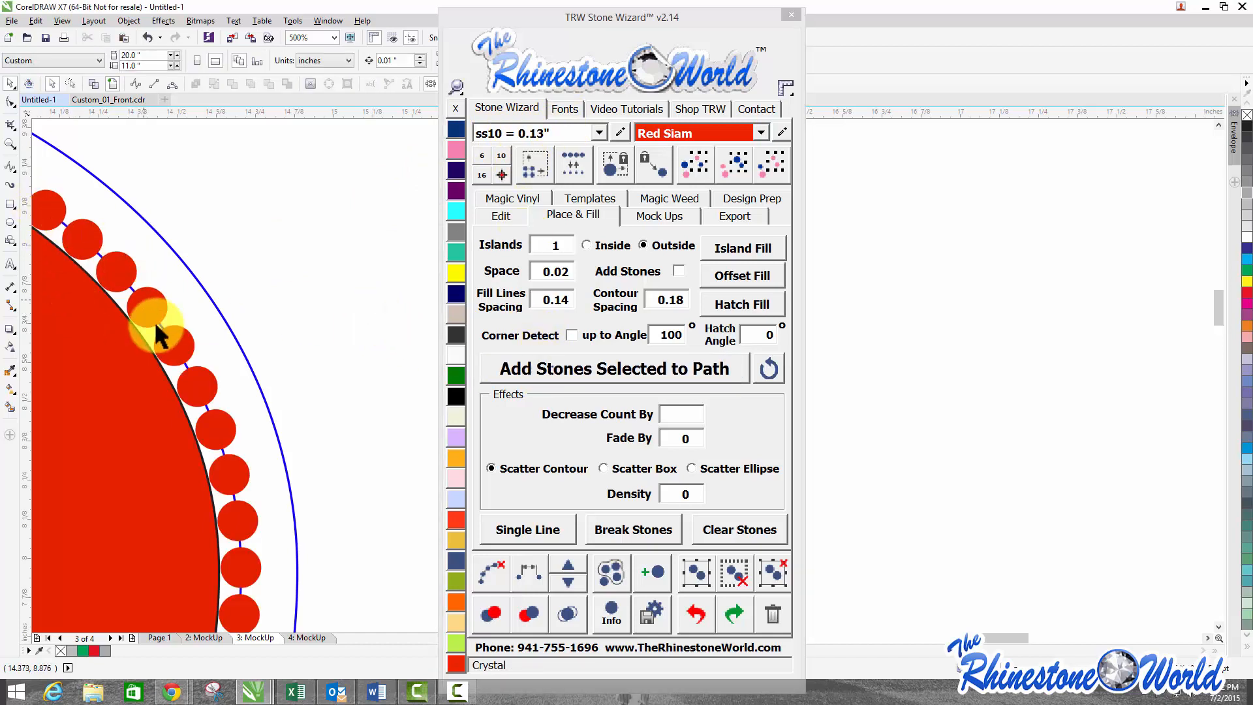
Step: Place ss16 Red Siam stones along the outer blue contour with 0.02 space
{"action": "scroll", "coordinate": [154, 321], "scroll_direction": "up", "scroll_amount": 6}
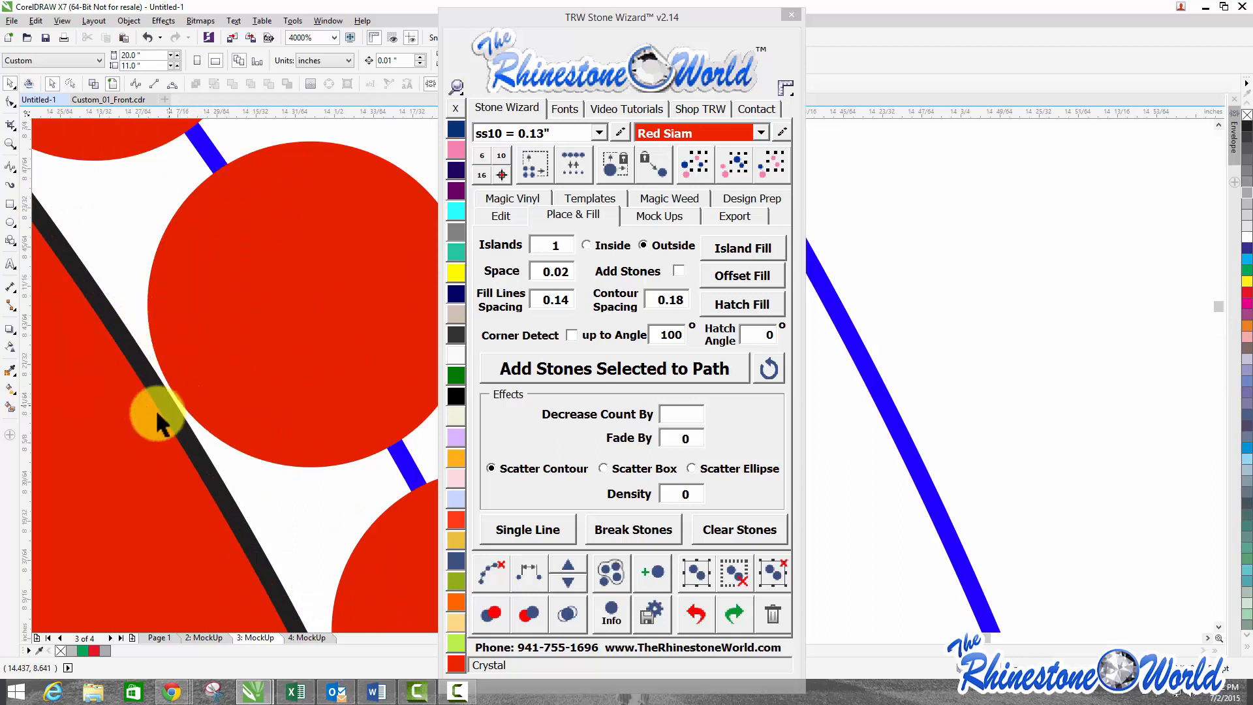
{"action": "scroll", "coordinate": [166, 397], "scroll_direction": "down", "scroll_amount": 6}
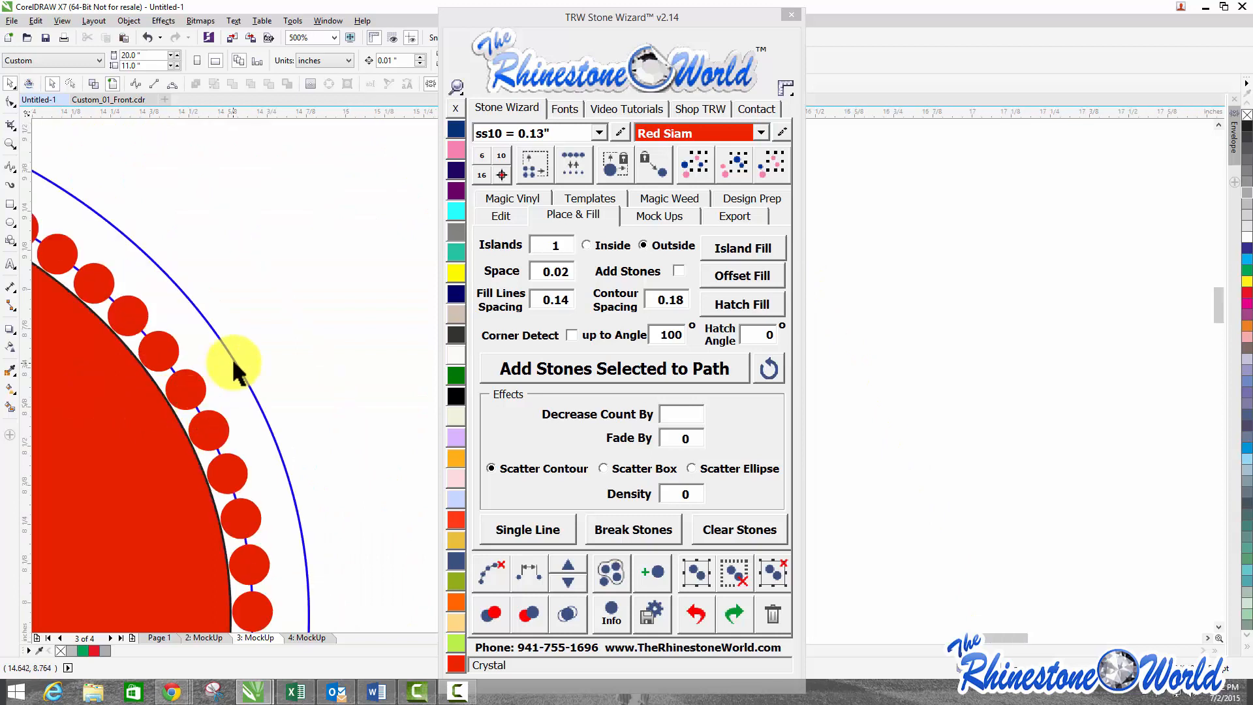
{"action": "left_click", "coordinate": [597, 133]}
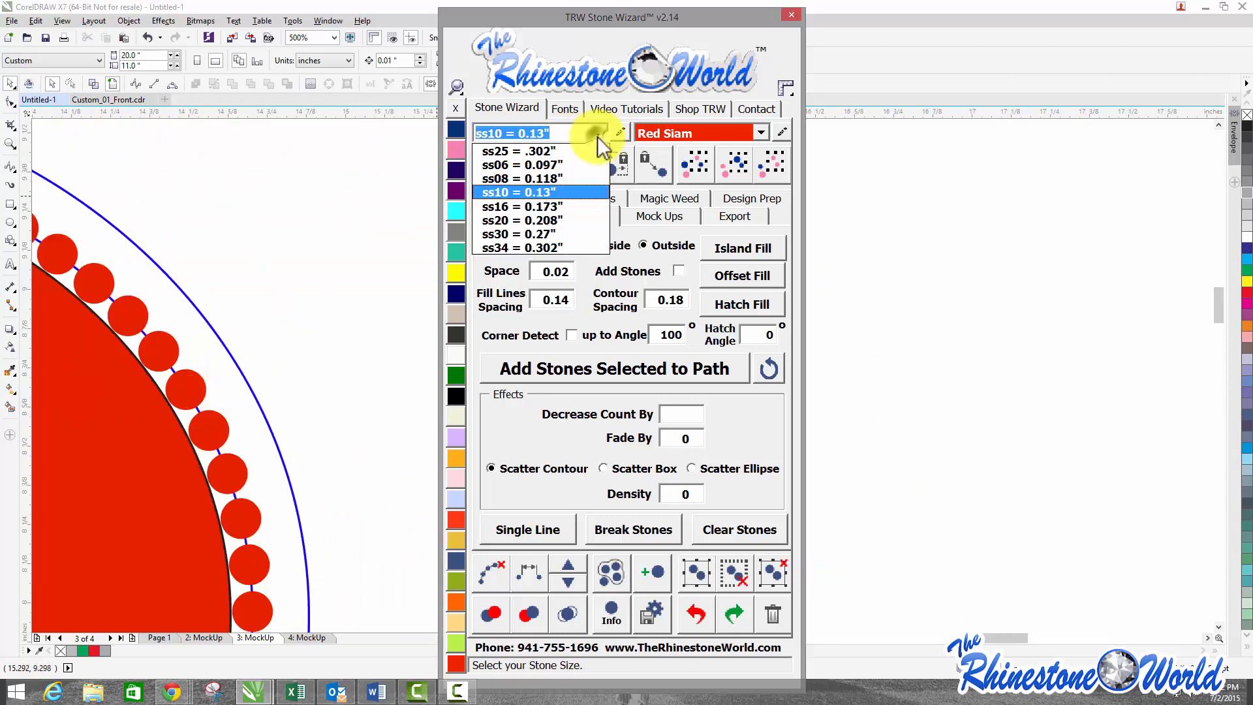
{"action": "left_click", "coordinate": [531, 206]}
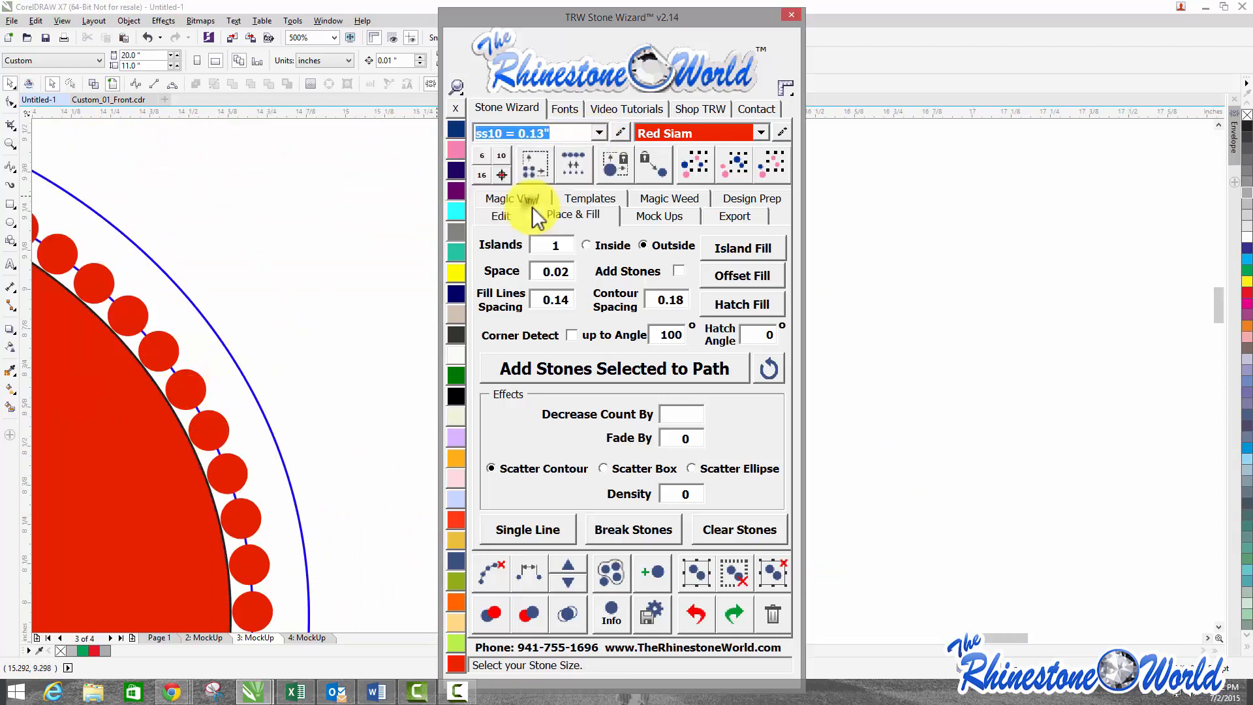
{"action": "left_click", "coordinate": [246, 385]}
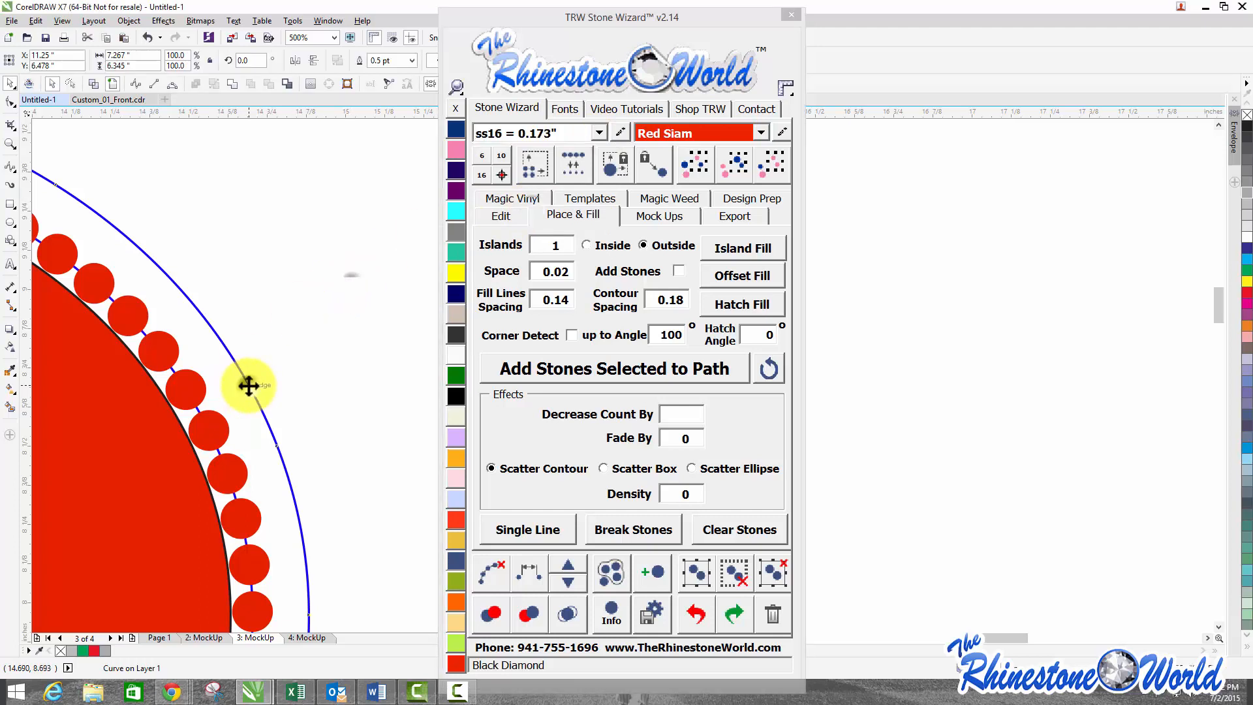
{"action": "left_click", "coordinate": [559, 372]}
Step: Clear the contour paths beneath both stone rows of the whole heart design
{"action": "scroll", "coordinate": [291, 281], "scroll_direction": "down", "scroll_amount": 2}
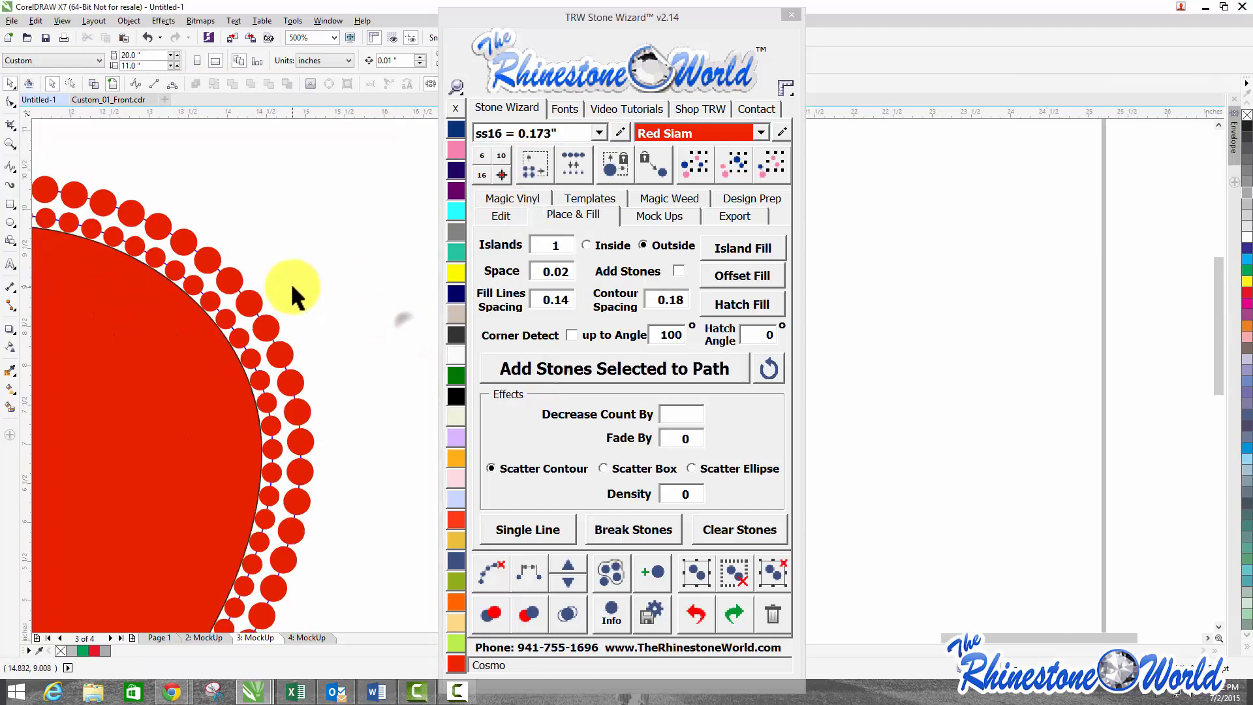
{"action": "scroll", "coordinate": [291, 282], "scroll_direction": "down", "scroll_amount": 1}
{"action": "scroll", "coordinate": [273, 304], "scroll_direction": "up", "scroll_amount": 1}
{"action": "scroll", "coordinate": [272, 304], "scroll_direction": "down", "scroll_amount": 1}
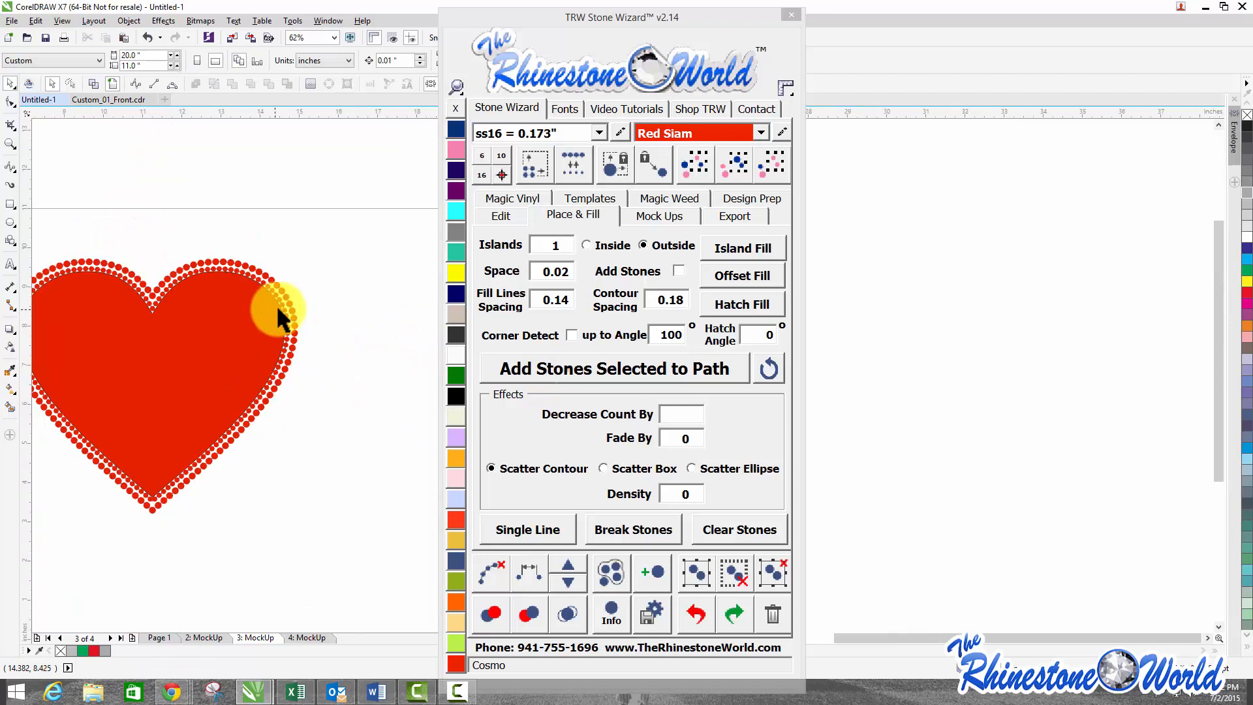
{"action": "scroll", "coordinate": [311, 268], "scroll_direction": "down", "scroll_amount": 1}
{"action": "left_click_drag", "start_coordinate": [341, 249], "coordinate": [135, 427]}
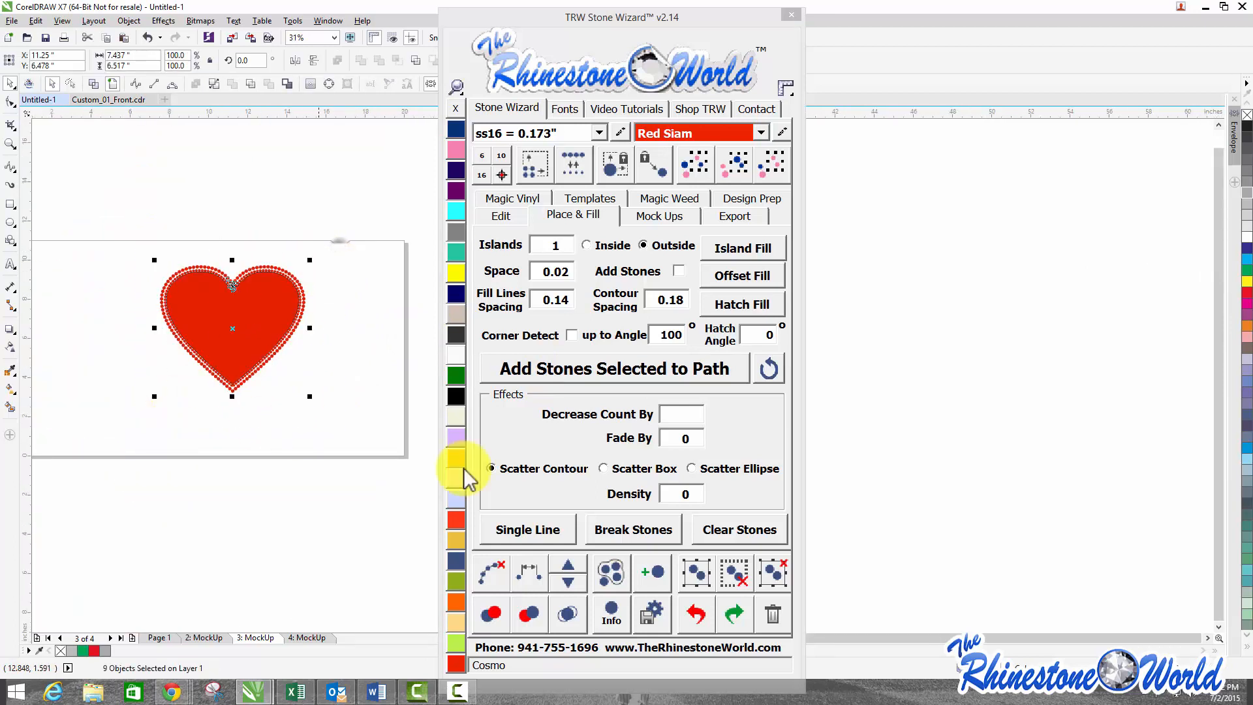
{"action": "left_click", "coordinate": [491, 574]}
{"action": "scroll", "coordinate": [274, 271], "scroll_direction": "up", "scroll_amount": 2}
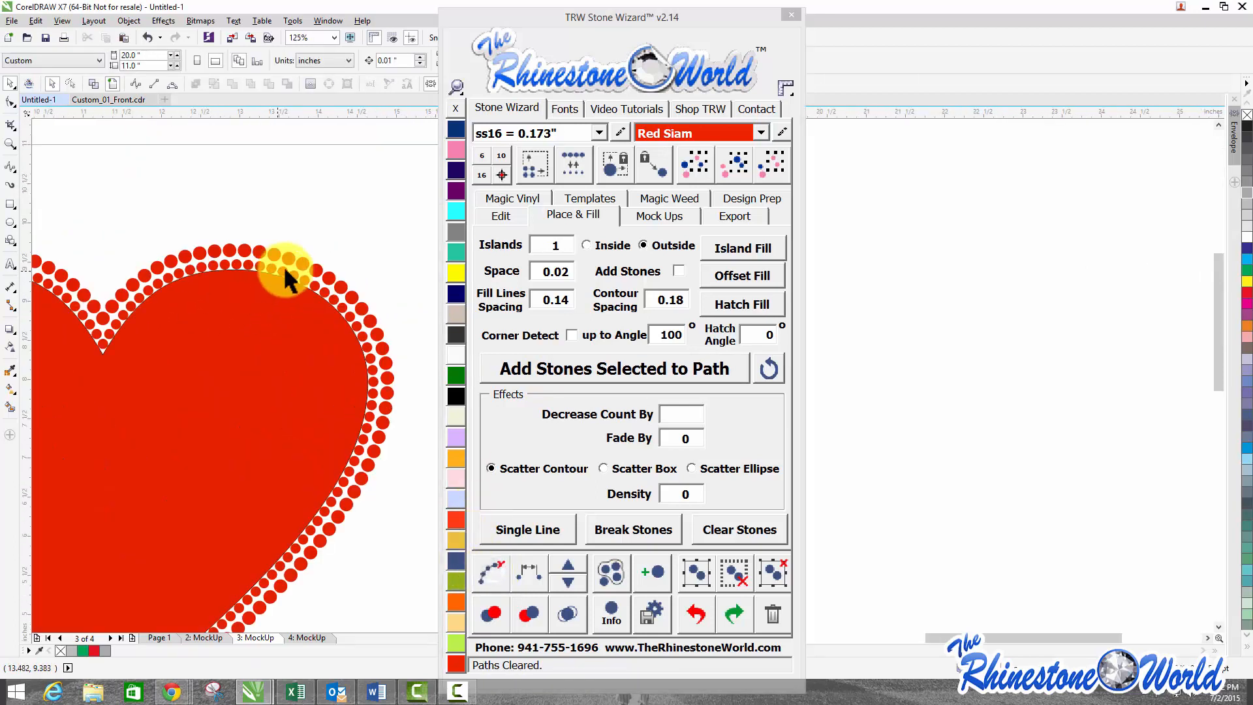
{"action": "scroll", "coordinate": [312, 280], "scroll_direction": "up", "scroll_amount": 1}
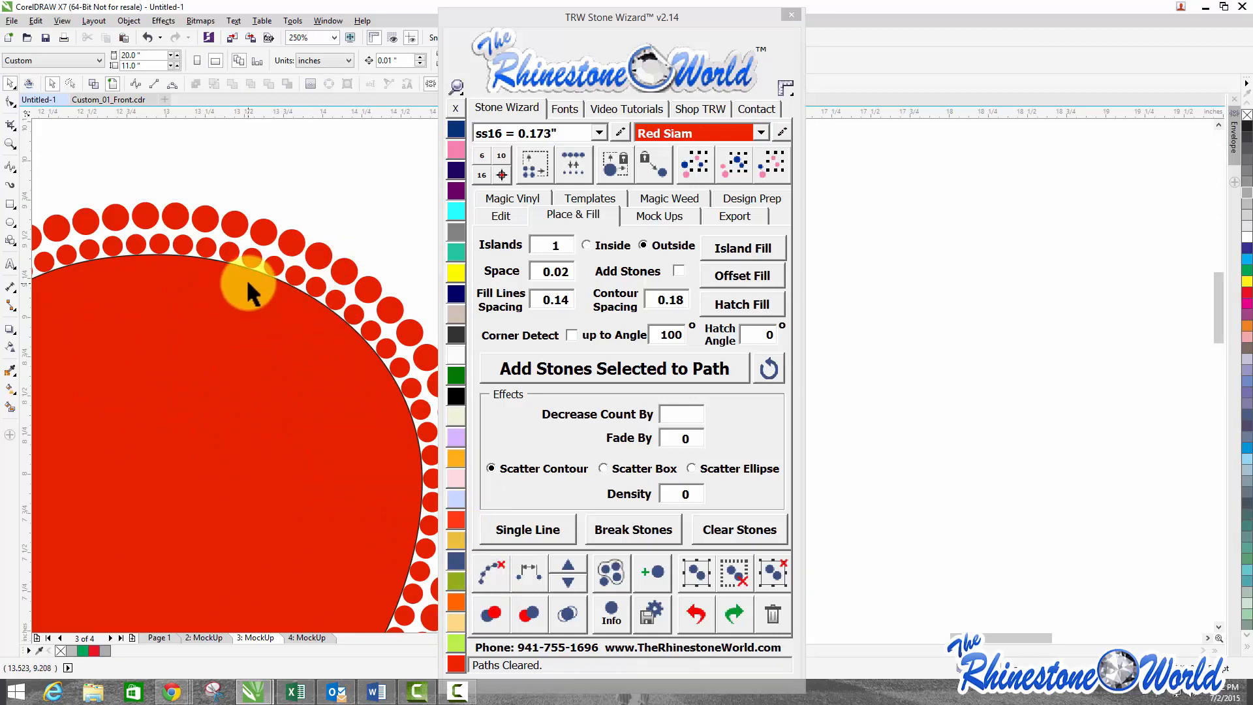
Step: Fill the plain red heart shape with the Red Magic Glitter vinyl pattern
{"action": "scroll", "coordinate": [347, 316], "scroll_direction": "down", "scroll_amount": 1}
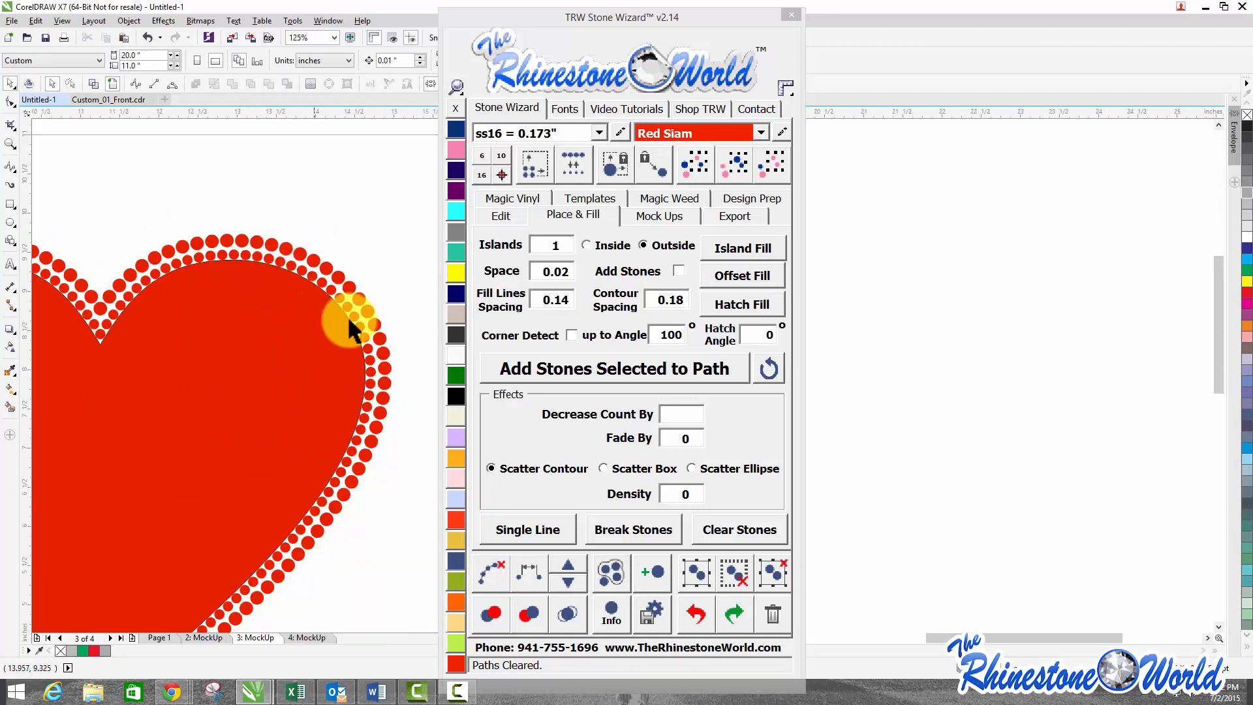
{"action": "scroll", "coordinate": [364, 355], "scroll_direction": "up", "scroll_amount": 2}
{"action": "scroll", "coordinate": [312, 370], "scroll_direction": "up", "scroll_amount": 2}
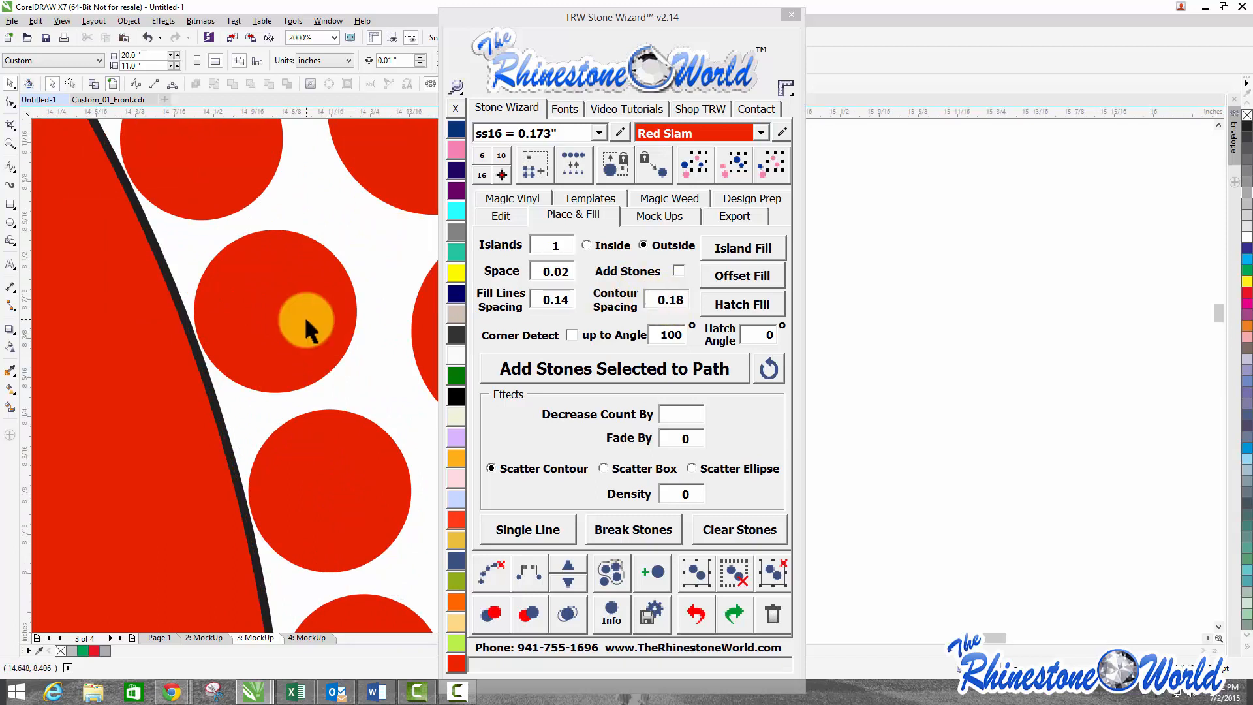
{"action": "scroll", "coordinate": [307, 320], "scroll_direction": "down", "scroll_amount": 2}
{"action": "scroll", "coordinate": [339, 314], "scroll_direction": "down", "scroll_amount": 4}
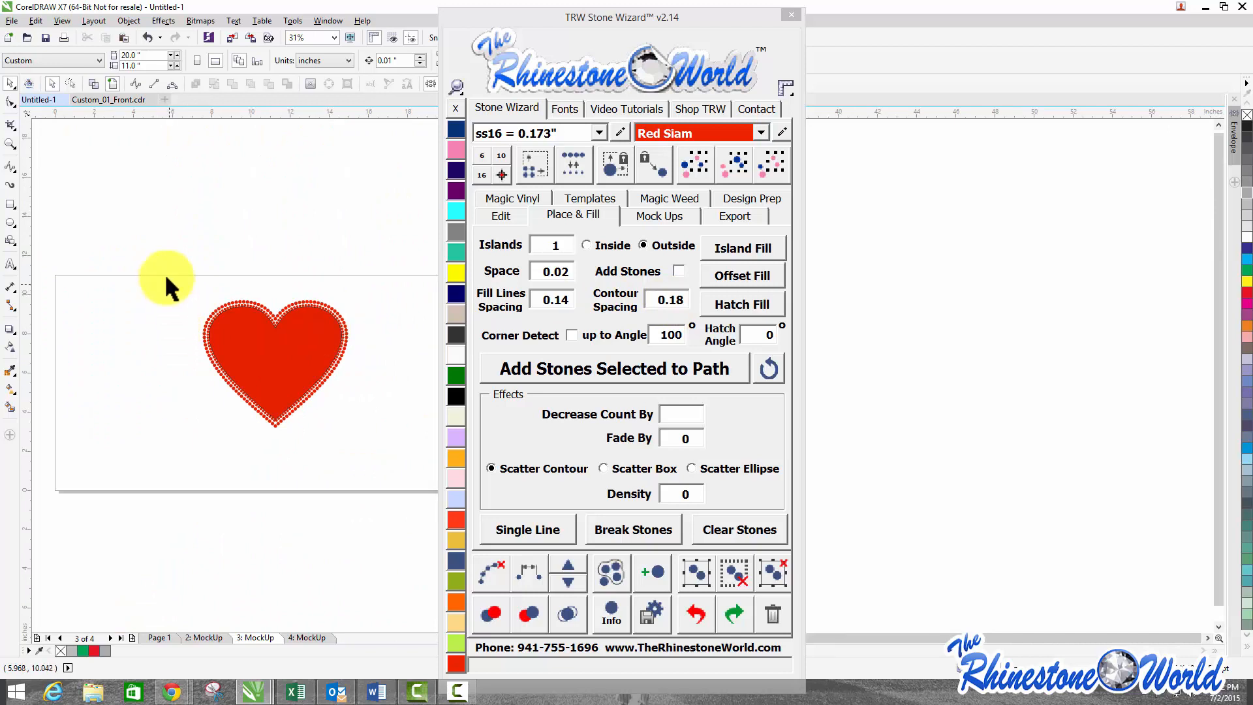
{"action": "left_click_drag", "start_coordinate": [167, 277], "coordinate": [157, 357]}
{"action": "left_click", "coordinate": [277, 353]}
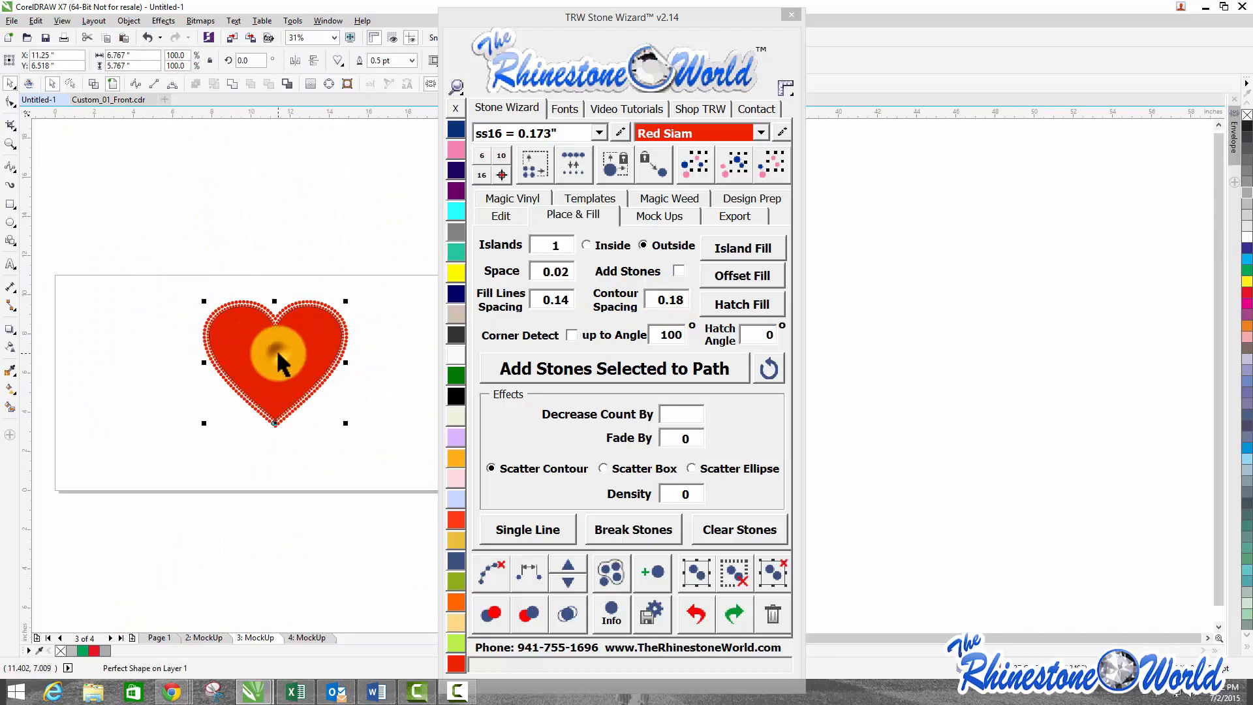
{"action": "left_click", "coordinate": [518, 200]}
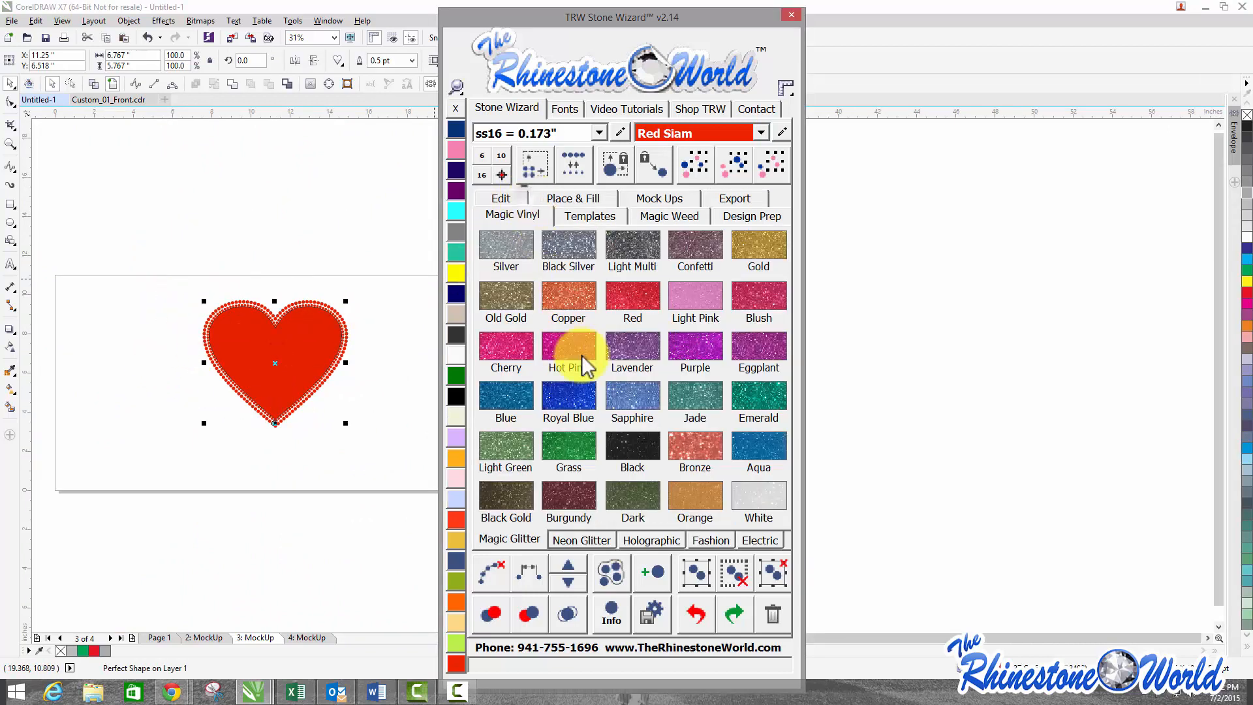
{"action": "left_click", "coordinate": [632, 296]}
{"action": "left_click", "coordinate": [355, 343]}
Step: Select all stones matching the outer row's Red Siam color and recolor both rows to Crystal
{"action": "scroll", "coordinate": [352, 342], "scroll_direction": "up", "scroll_amount": 4}
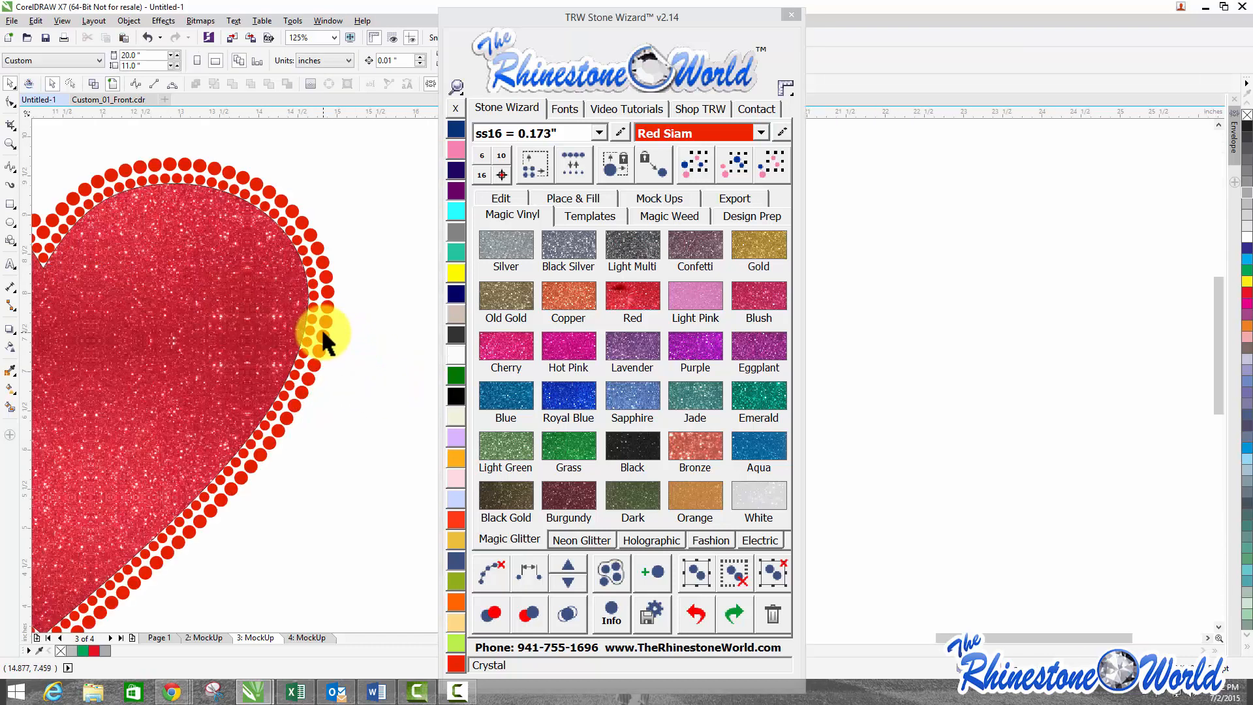
{"action": "left_click", "coordinate": [323, 333]}
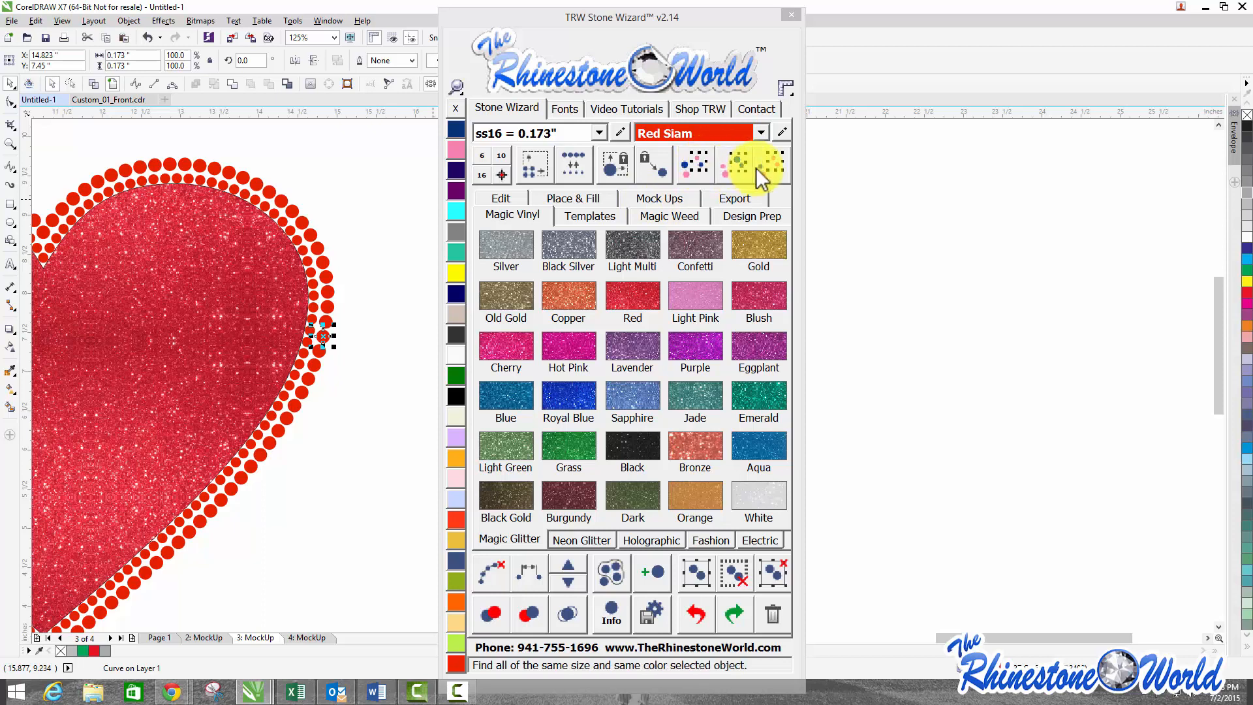
{"action": "left_click", "coordinate": [738, 167]}
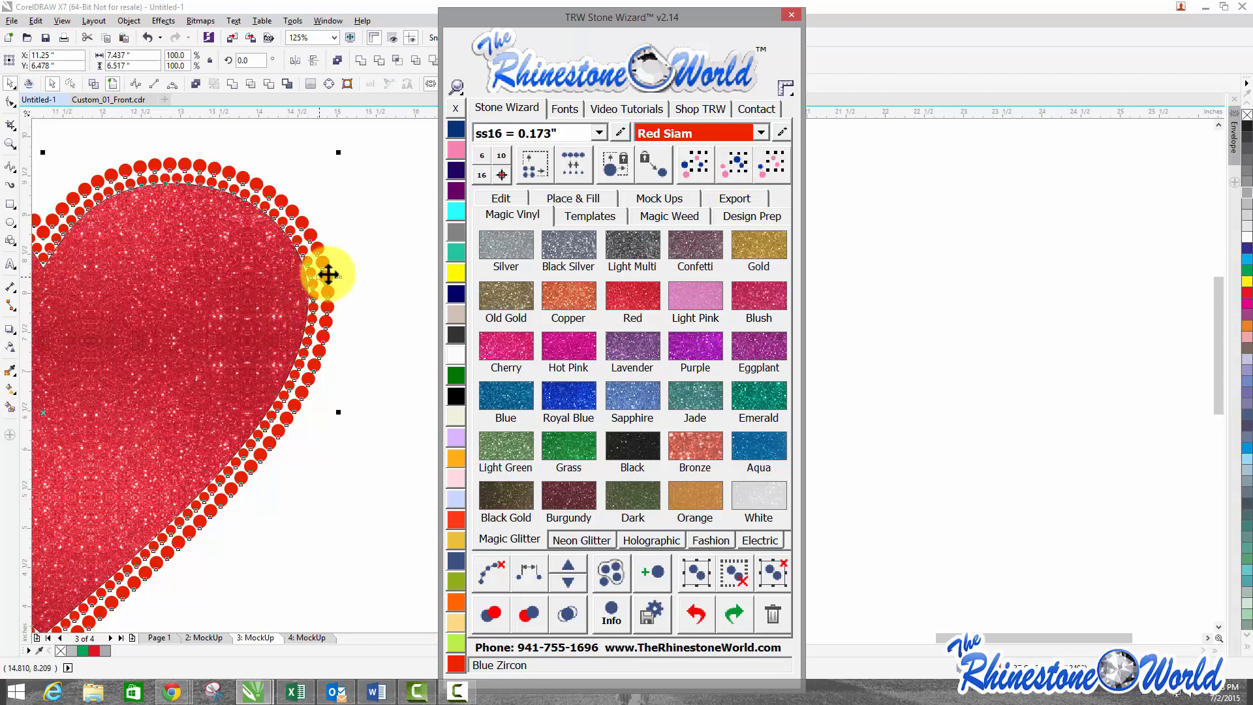
{"action": "left_click", "coordinate": [457, 354]}
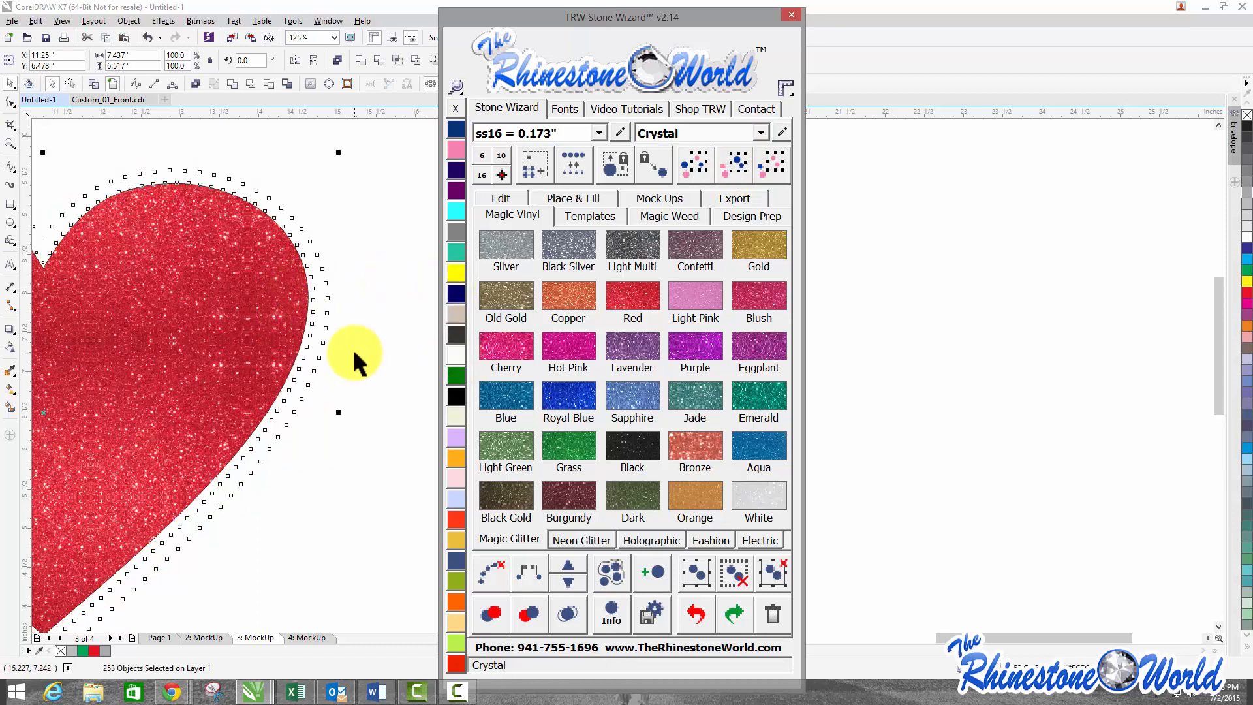
{"action": "left_click", "coordinate": [352, 347]}
{"action": "scroll", "coordinate": [352, 347], "scroll_direction": "down", "scroll_amount": 3}
{"action": "scroll", "coordinate": [169, 280], "scroll_direction": "up", "scroll_amount": 3}
{"action": "scroll", "coordinate": [168, 279], "scroll_direction": "up", "scroll_amount": 2}
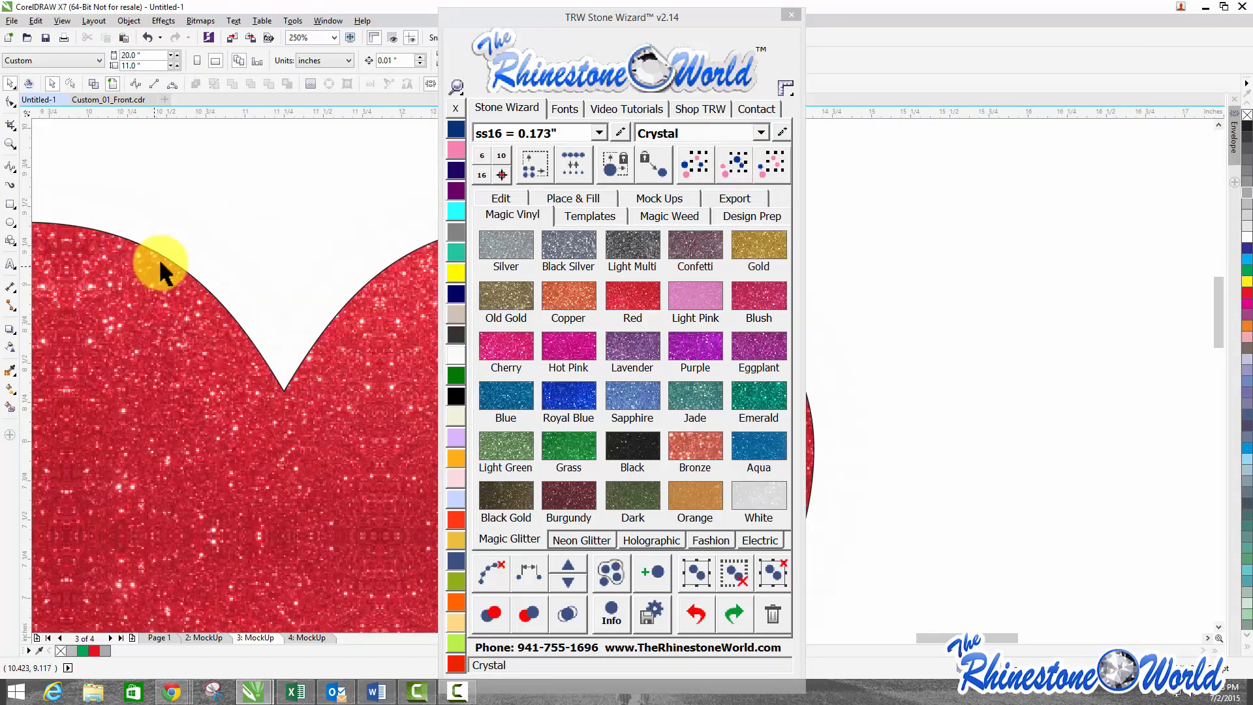
Step: Remove the black outline from the glitter heart shape
{"action": "left_click", "coordinate": [300, 441]}
{"action": "scroll", "coordinate": [293, 443], "scroll_direction": "down", "scroll_amount": 5}
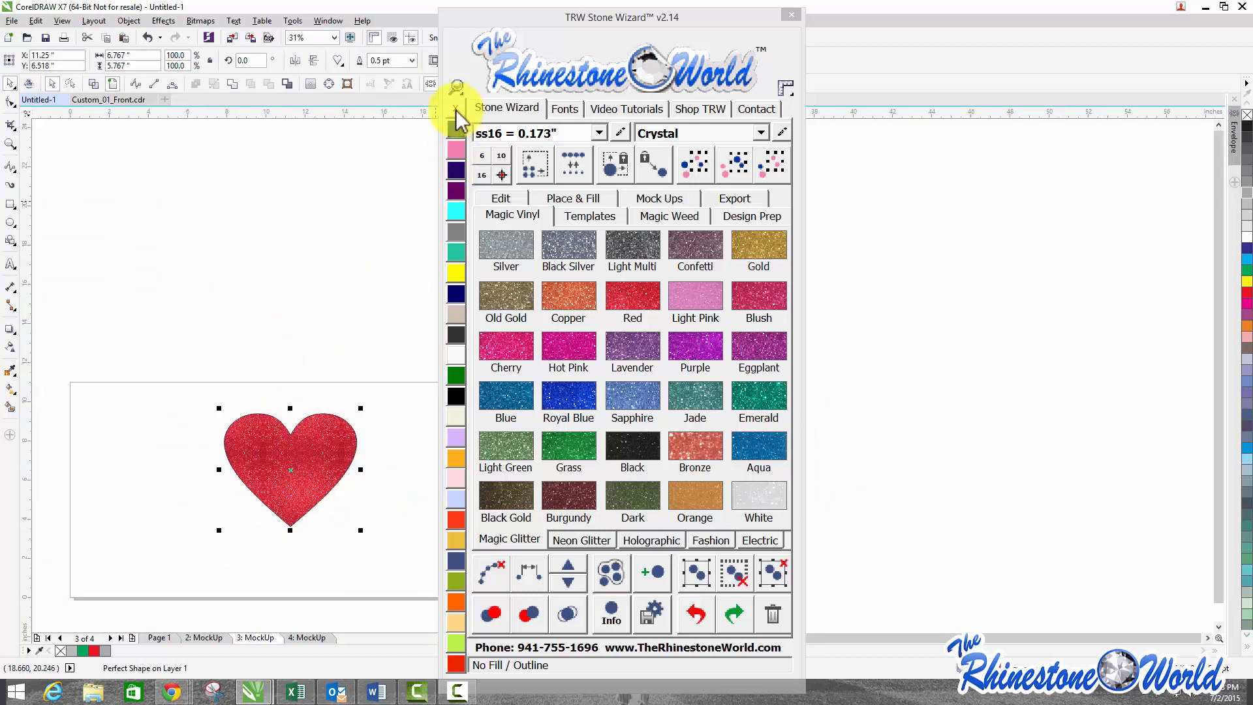
{"action": "left_click", "coordinate": [417, 171]}
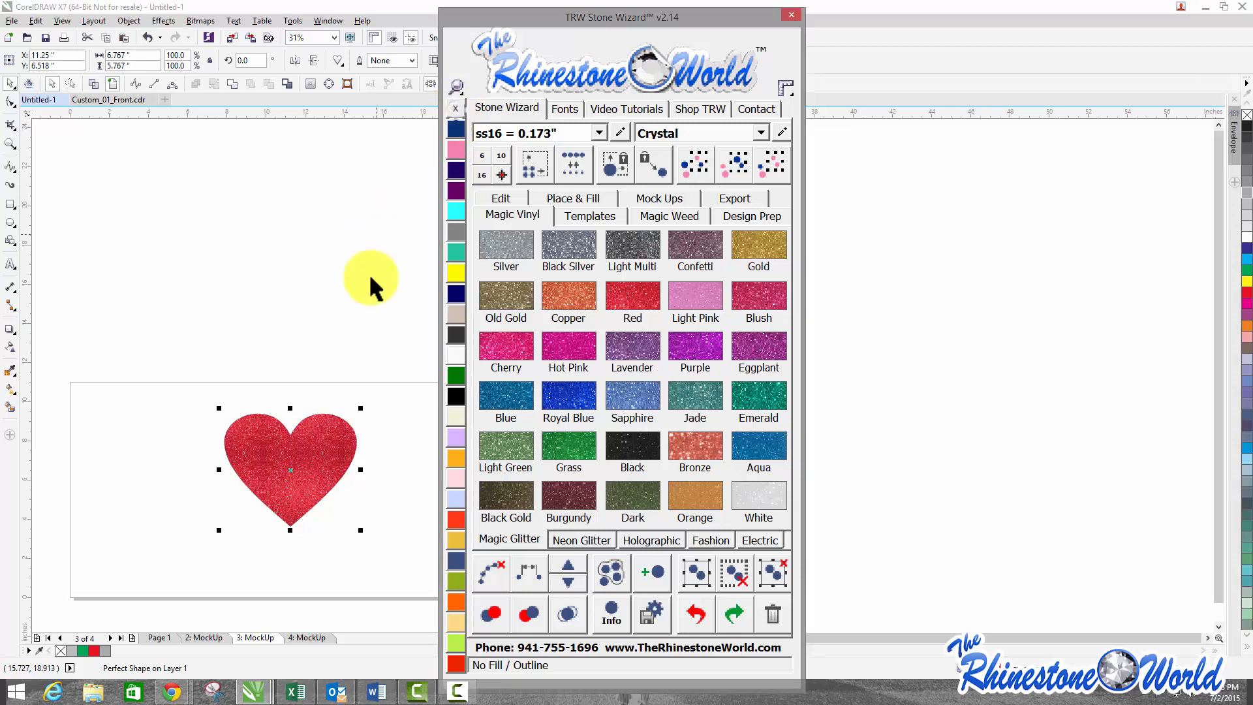
Step: Create a Single Shirt Only - Front mockup of the whole heart design on a Copper women's shirt, titled TRW Scatter Heart
{"action": "scroll", "coordinate": [123, 339], "scroll_direction": "down", "scroll_amount": 2}
{"action": "left_click_drag", "start_coordinate": [117, 335], "coordinate": [282, 486]}
{"action": "left_click", "coordinate": [643, 199]}
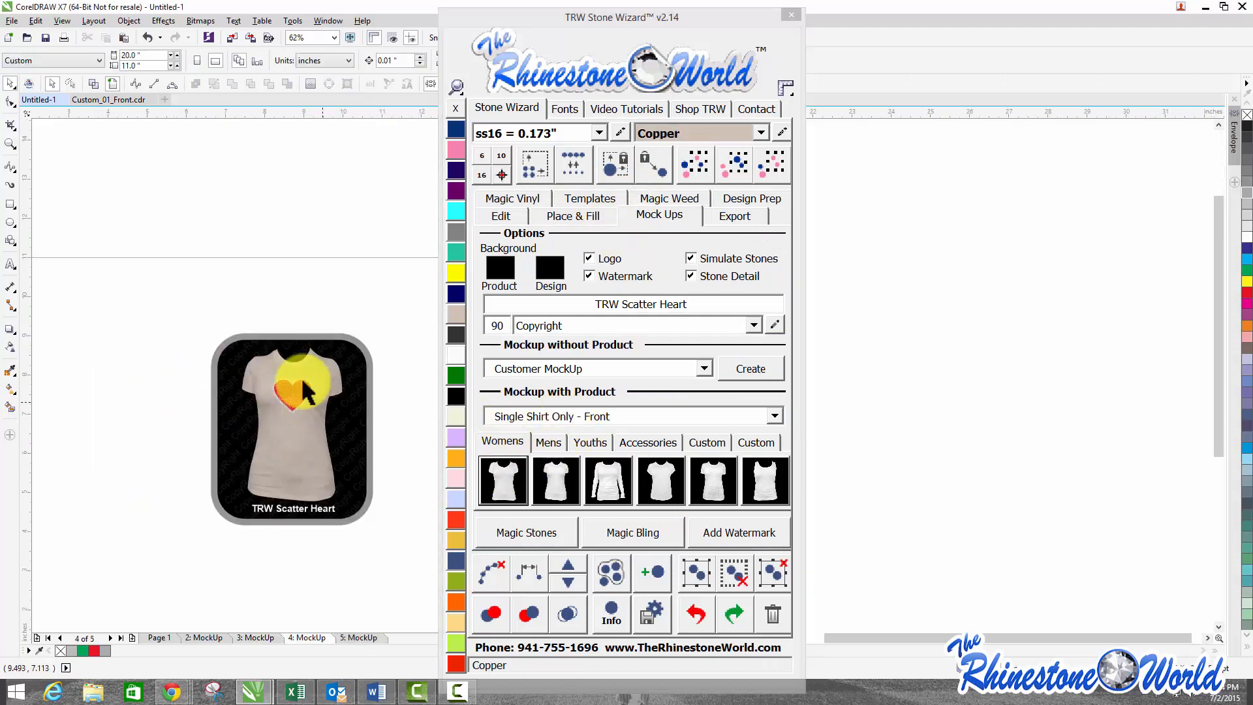
{"action": "scroll", "coordinate": [290, 375], "scroll_direction": "up", "scroll_amount": 2}
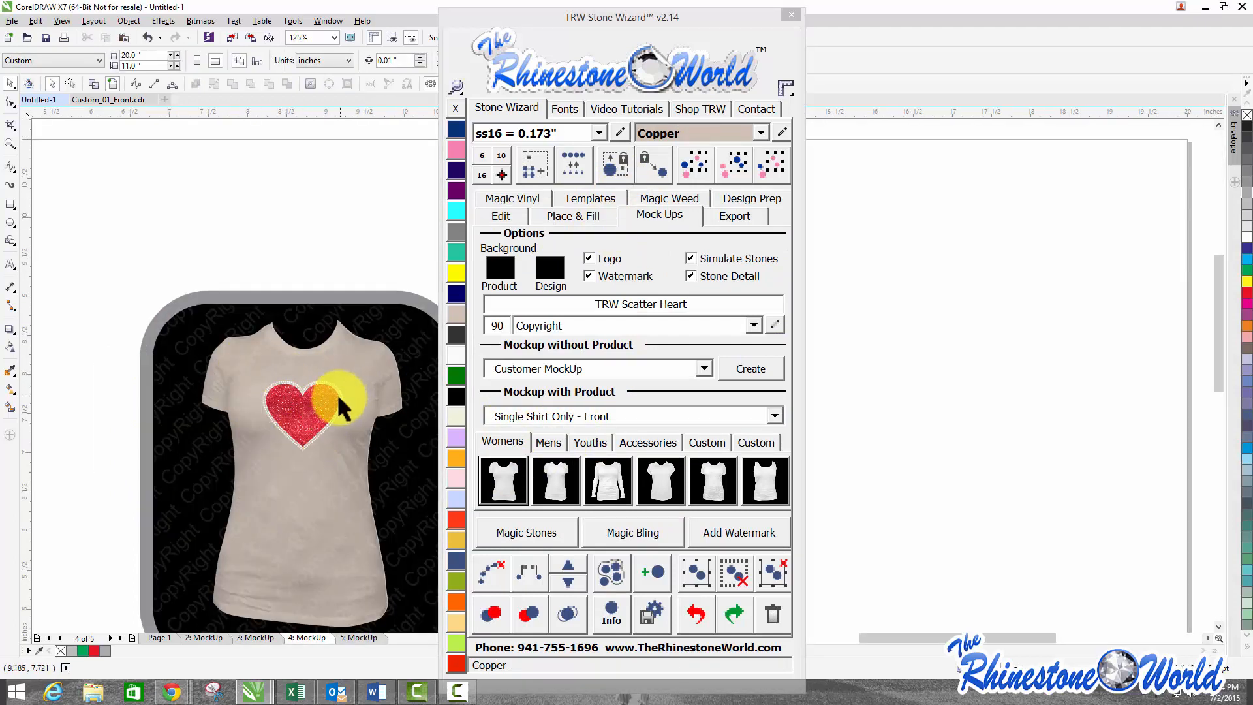